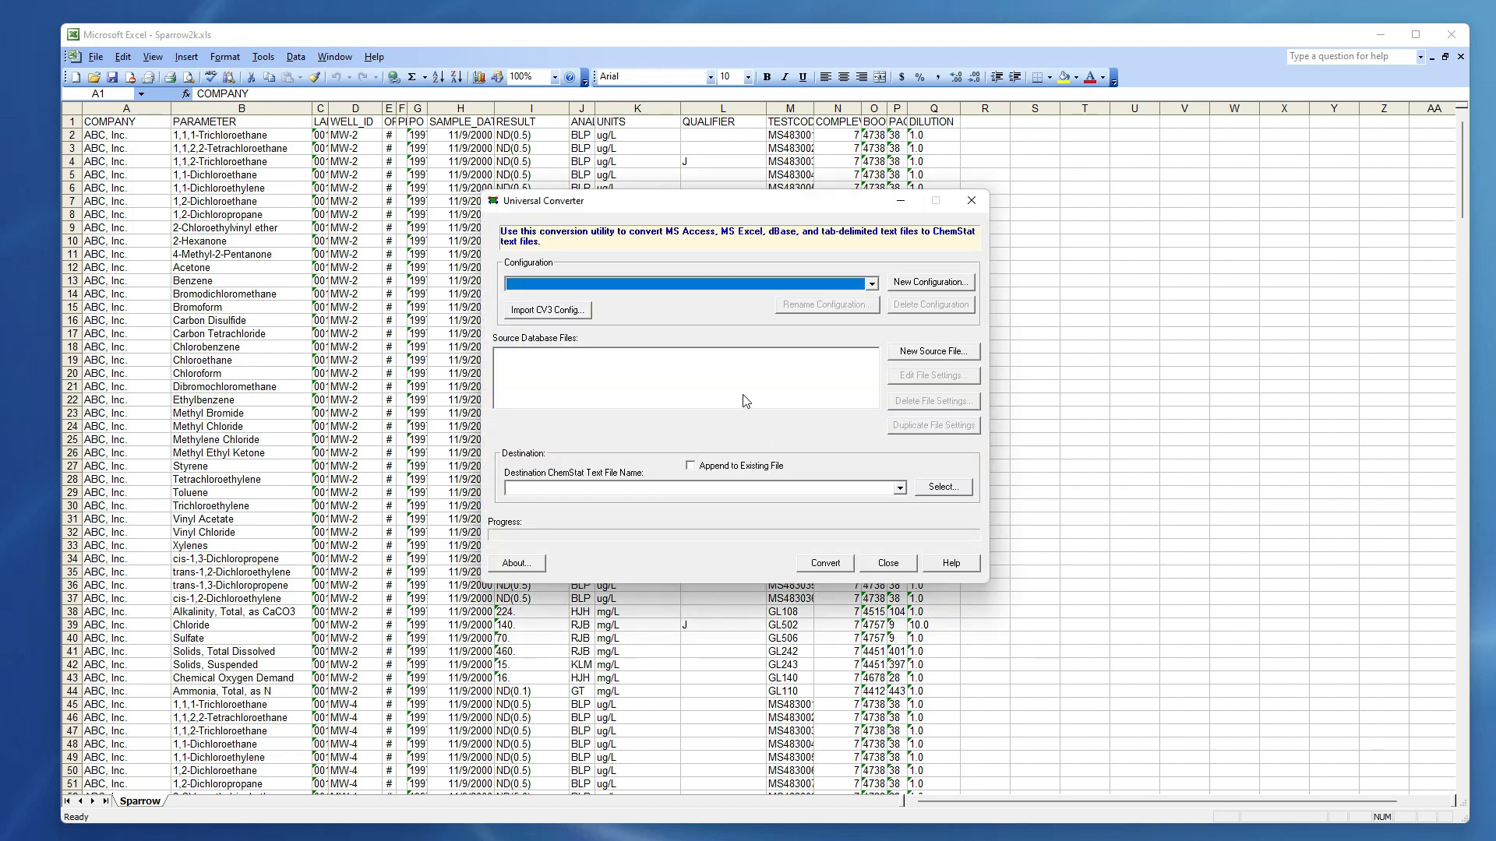
Create a new conversion configuration named Sparrow
{"action": "left_click", "coordinate": [923, 285]}
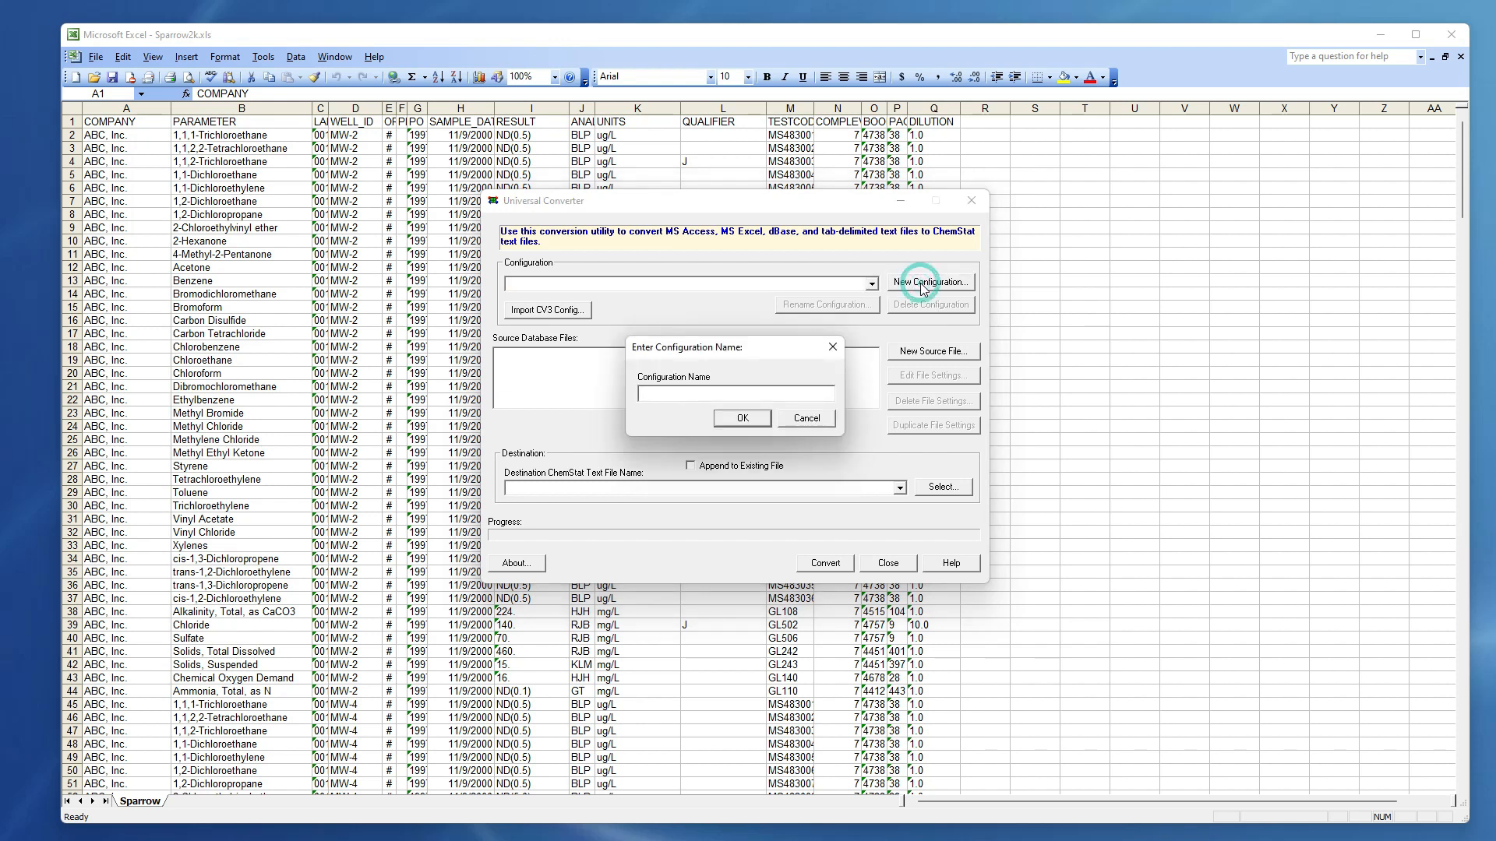
{"action": "type", "text": "Sparrow"}
{"action": "left_click", "coordinate": [744, 421]}
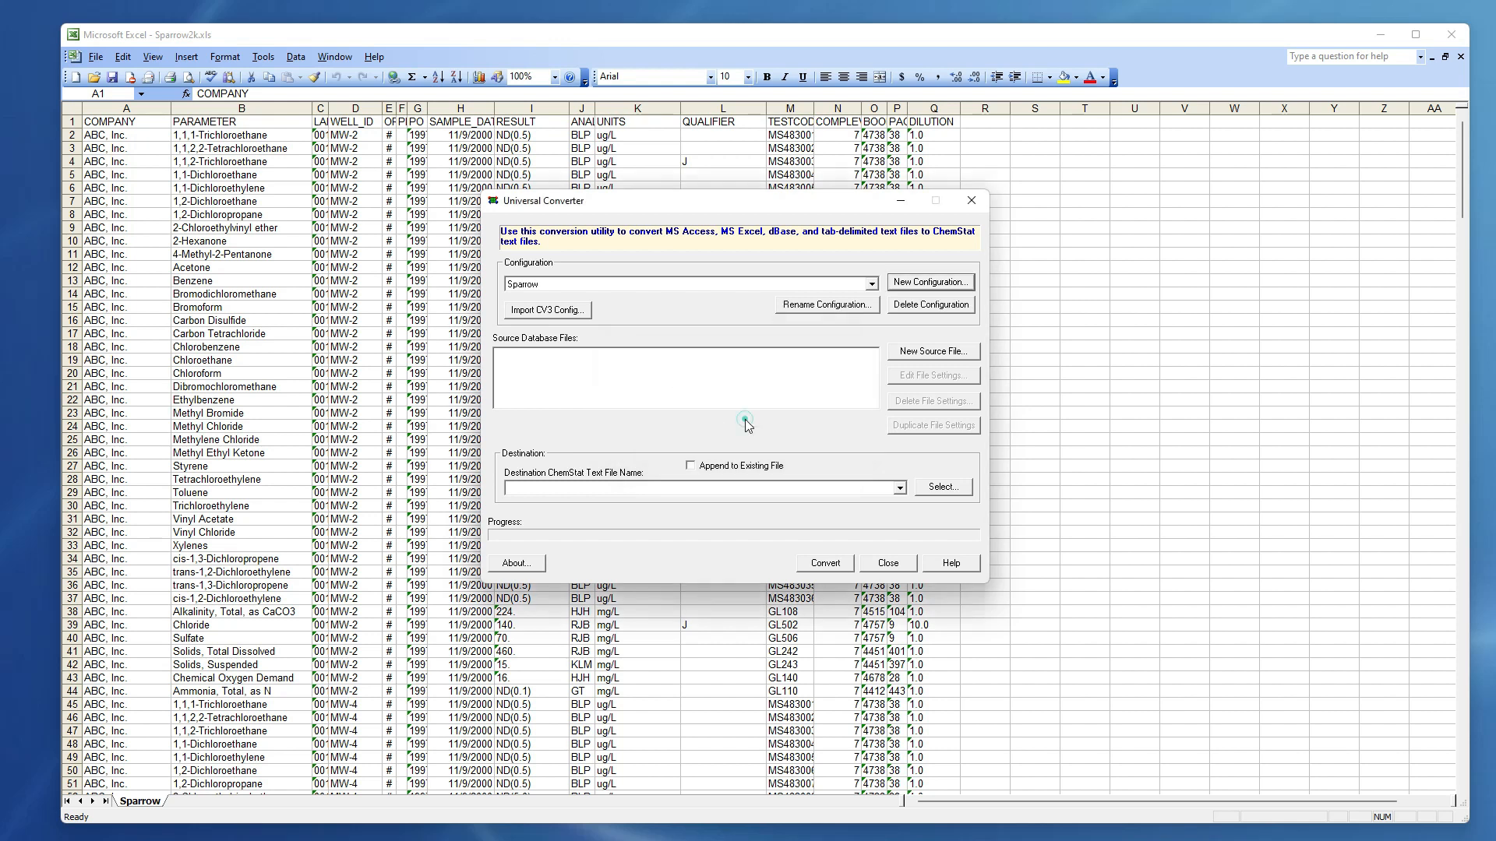
Add a new source file to the Sparrow configuration and set its database type to Microsoft Excel
{"action": "left_click", "coordinate": [957, 356]}
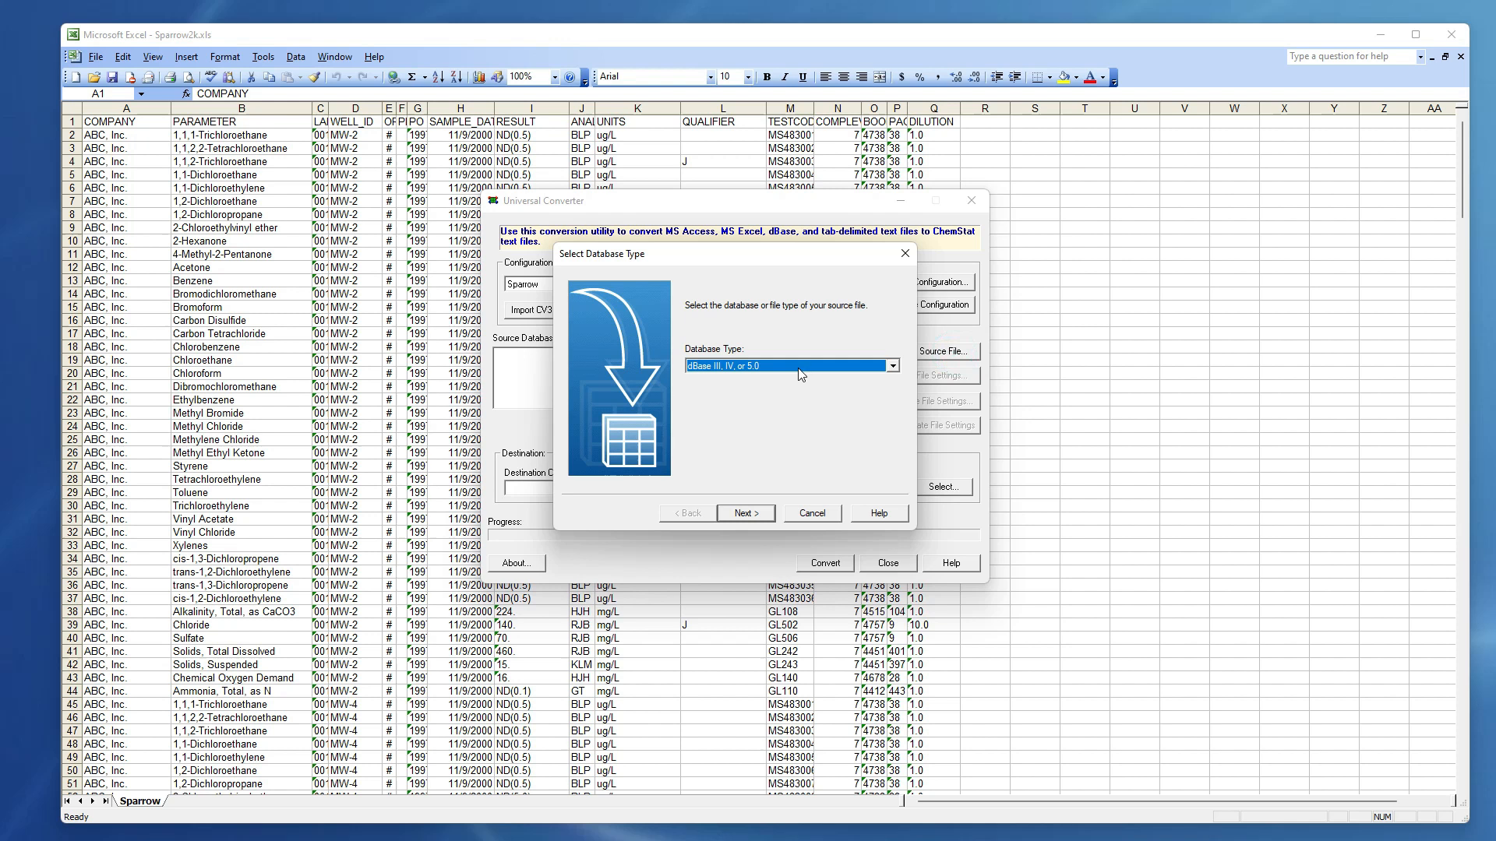
{"action": "left_click", "coordinate": [799, 367]}
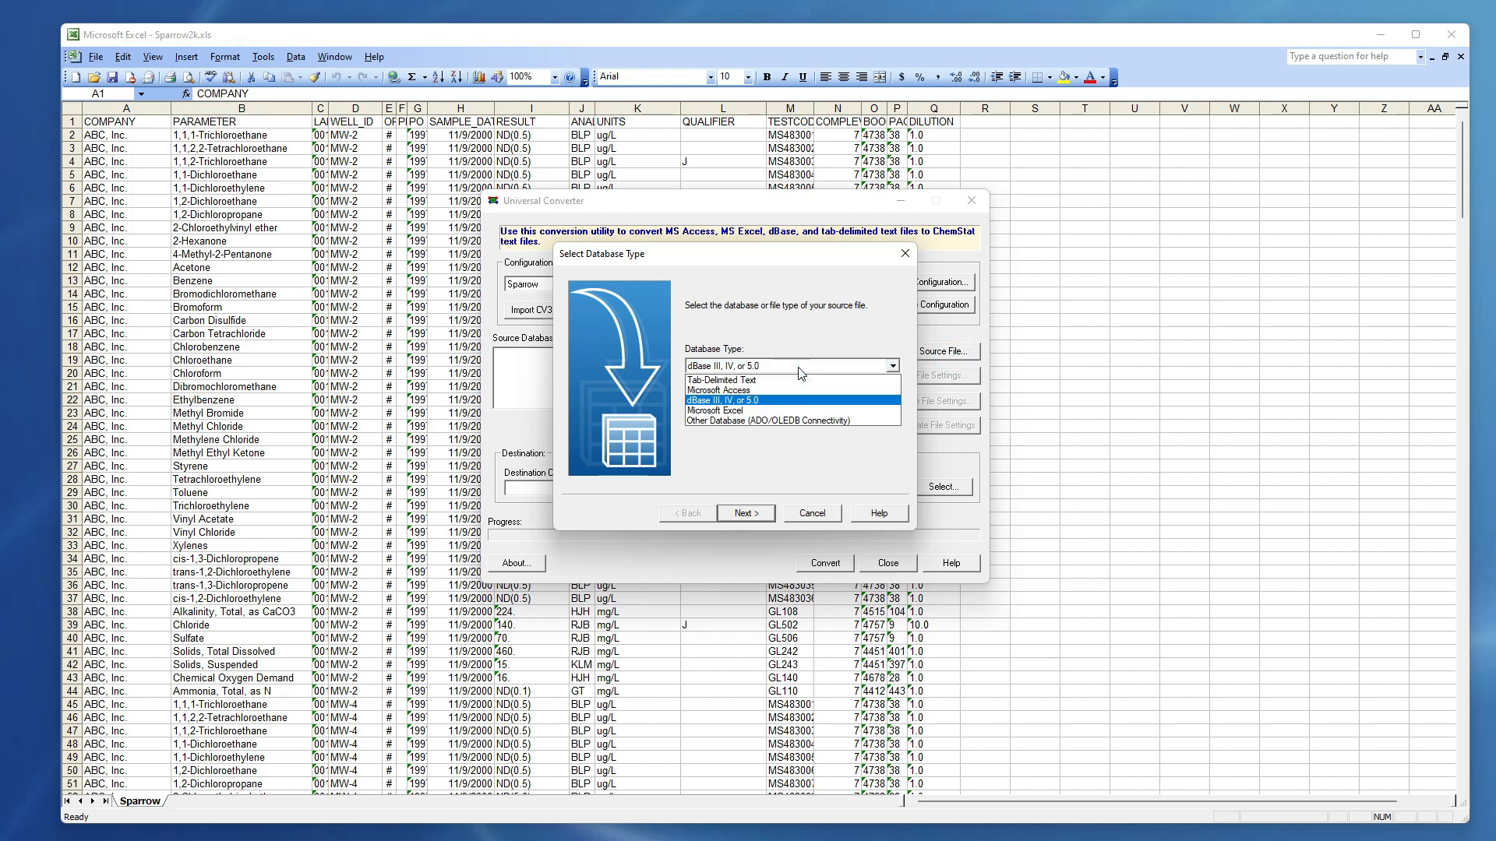
{"action": "left_click", "coordinate": [755, 412]}
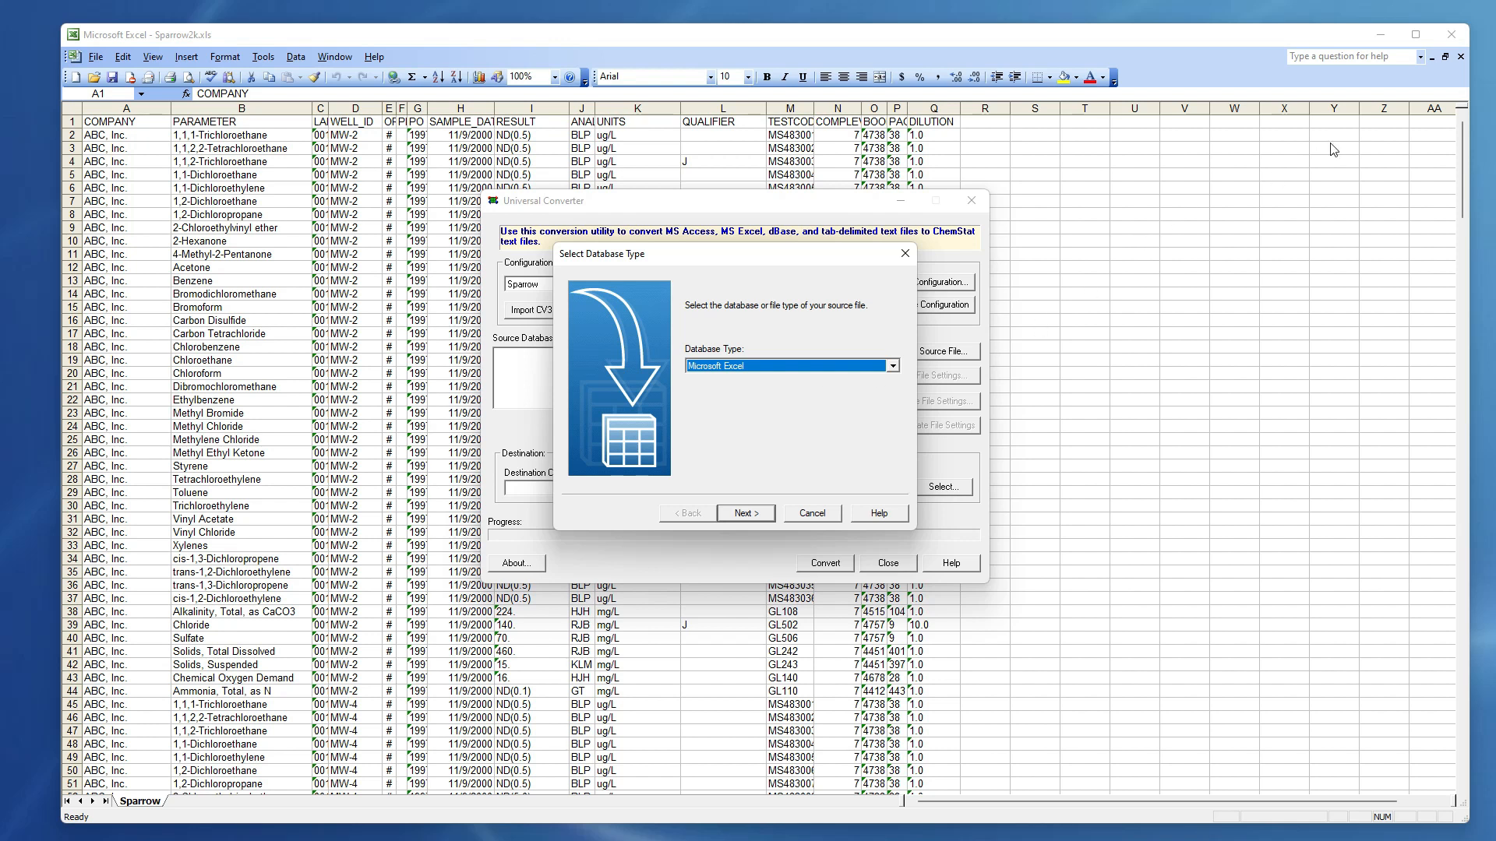
Close the Sparrow2k.xls workbook in Excel and minimize the Excel window
{"action": "left_click", "coordinate": [1460, 57]}
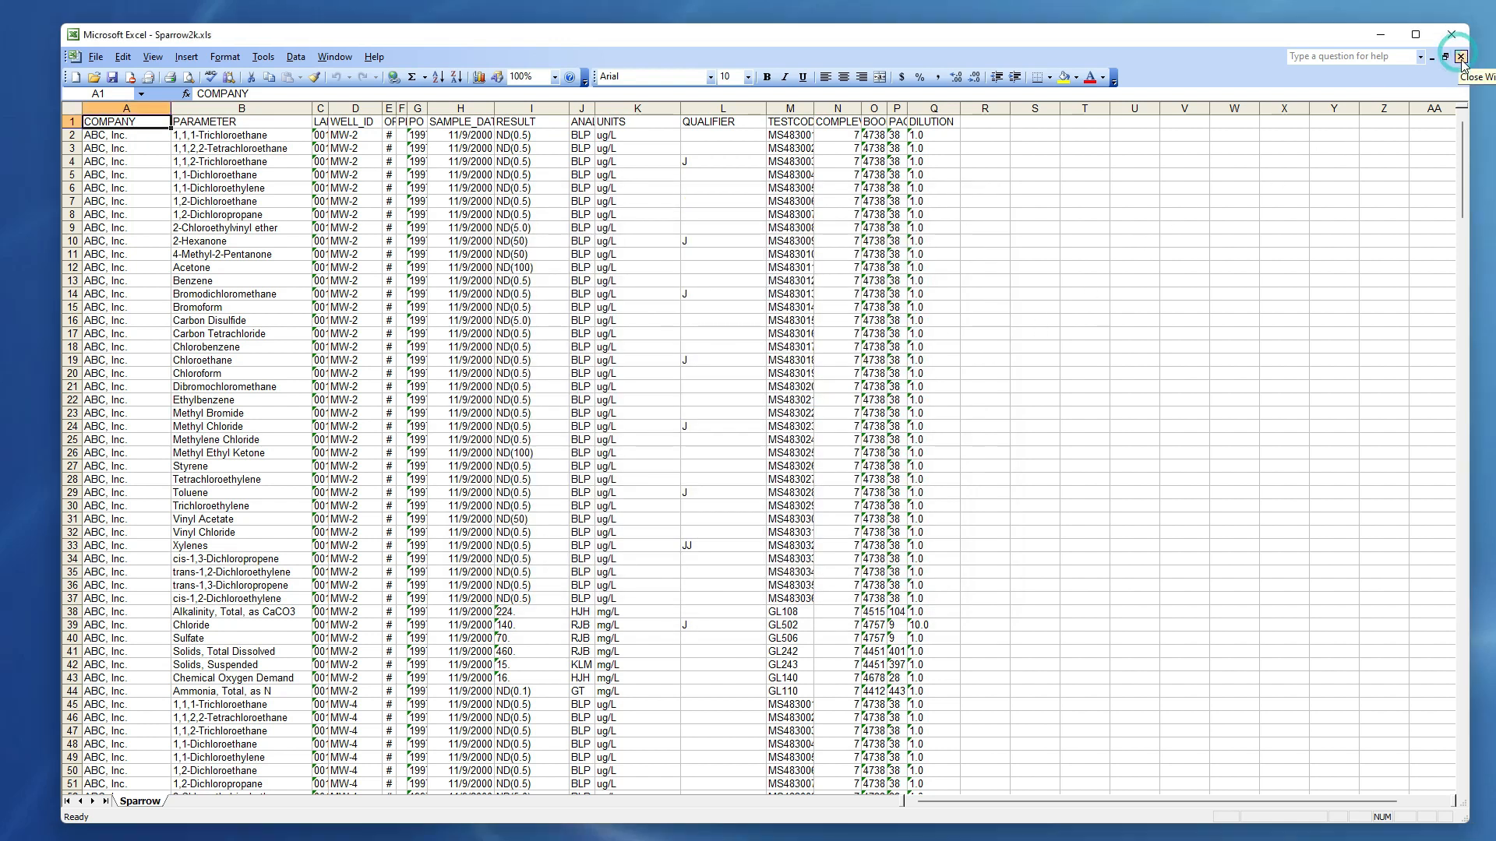
{"action": "left_click", "coordinate": [1461, 57]}
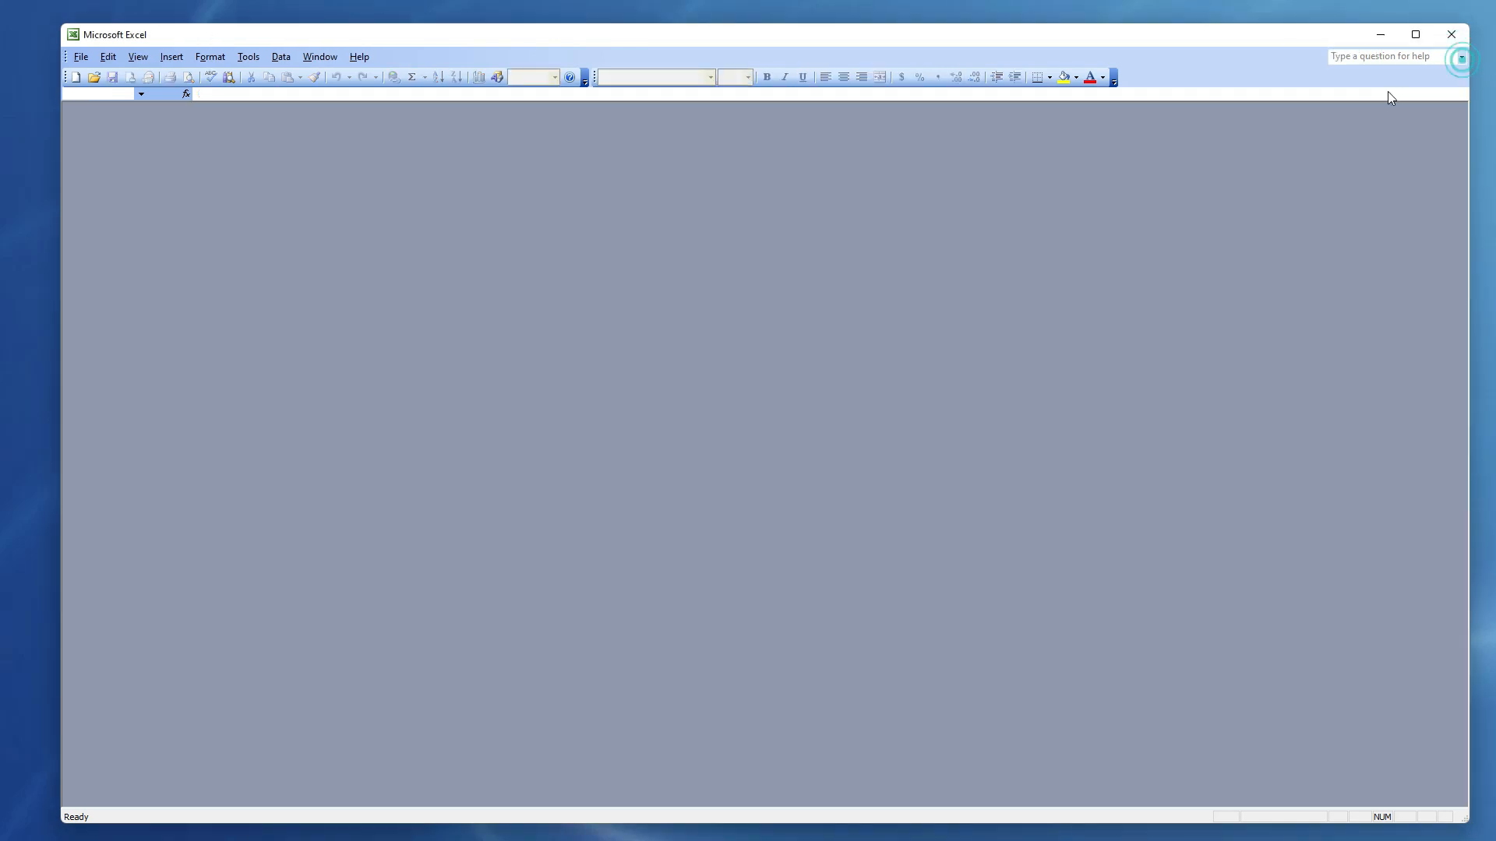
{"action": "left_click", "coordinate": [1380, 35]}
Select D:\Ground Water Data Files\Sparrow2k.xls as the source file with worksheet Sparrow$, and proceed to the data map configuration
{"action": "left_click", "coordinate": [744, 514]}
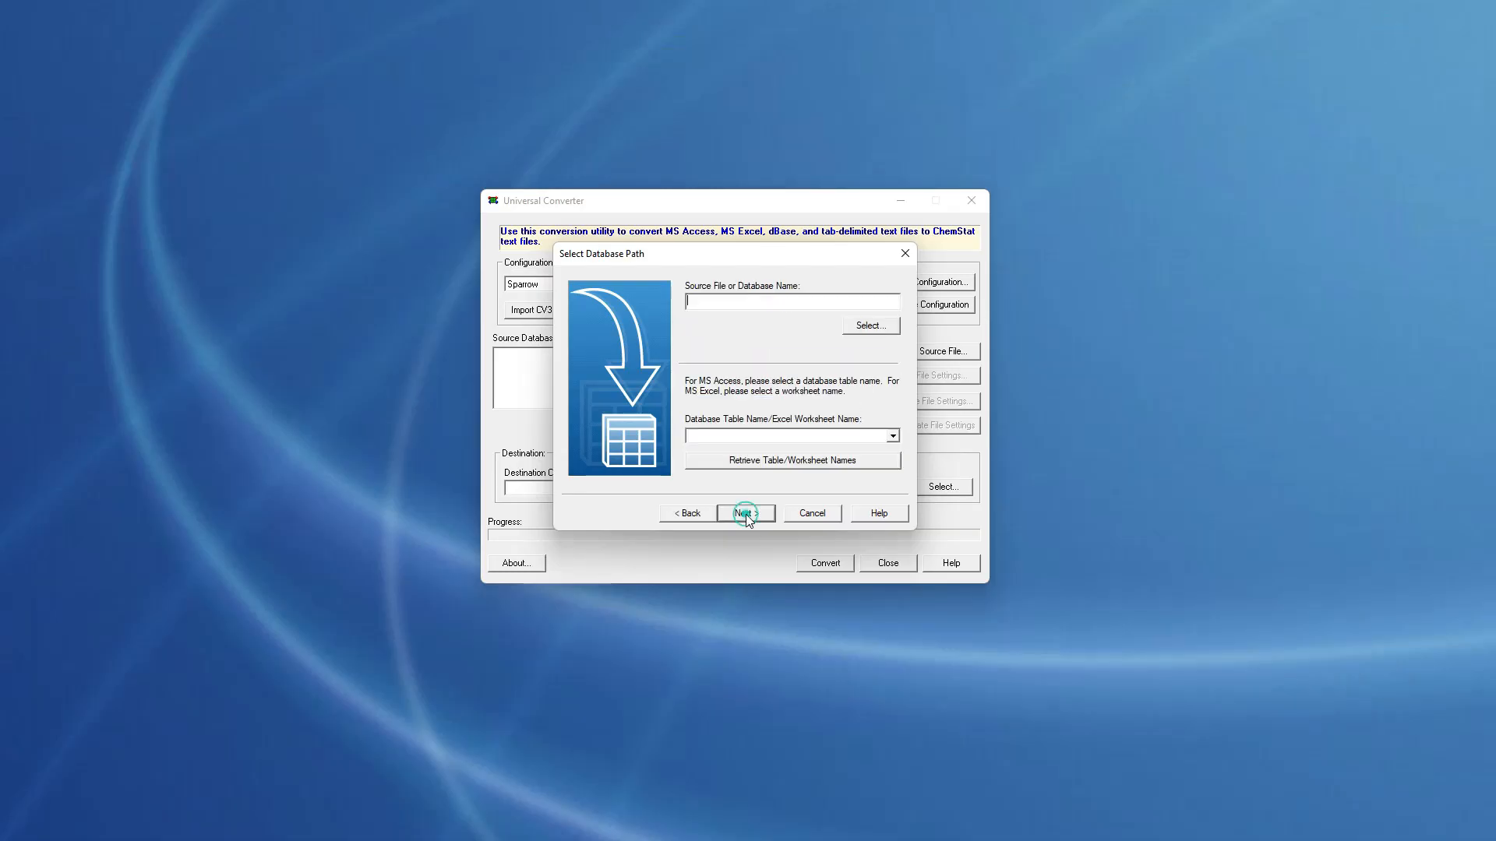
{"action": "left_click", "coordinate": [874, 334]}
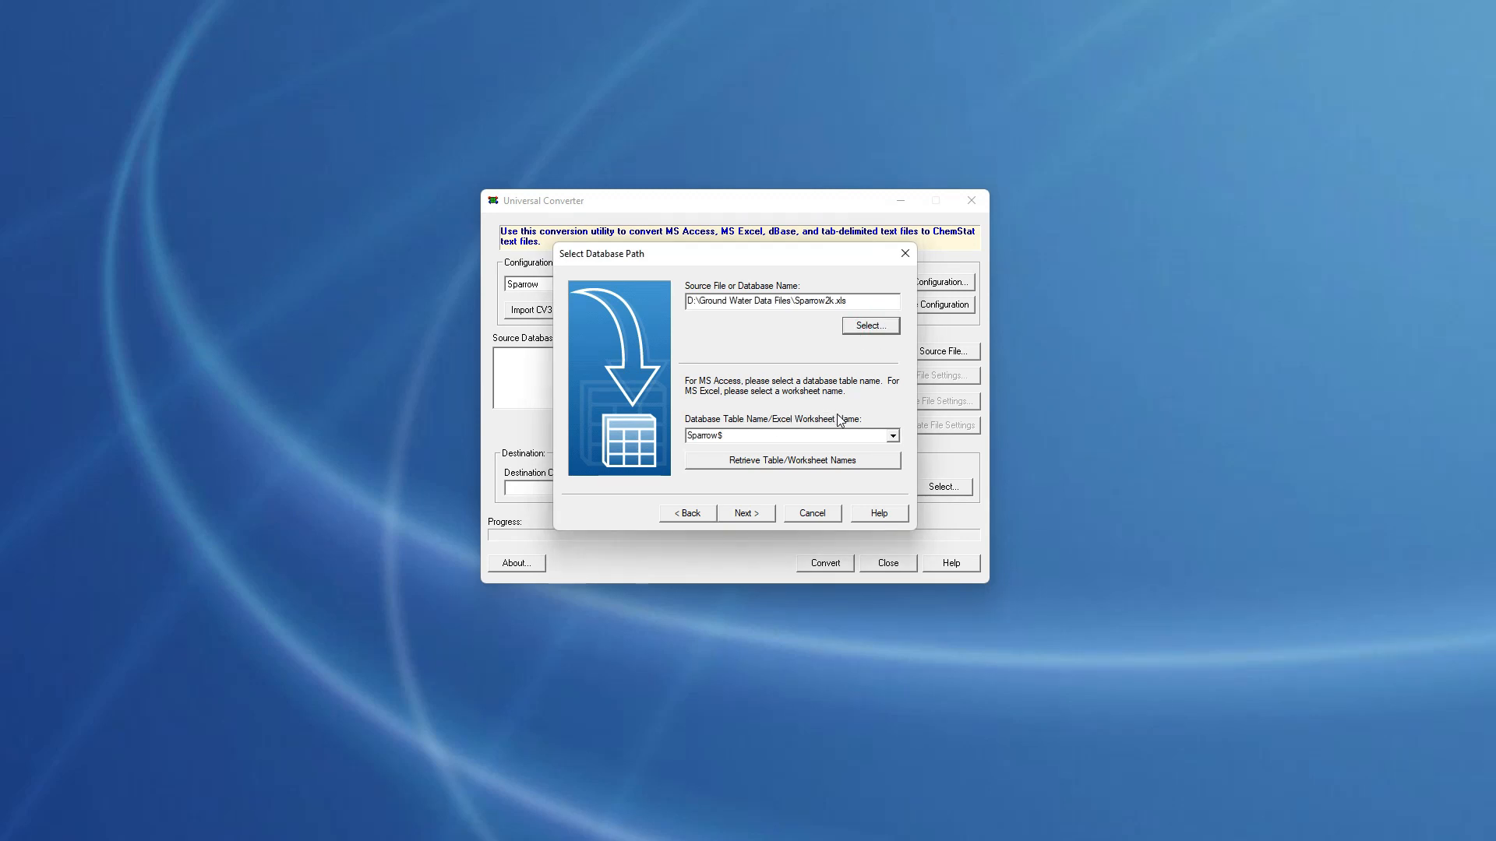
{"action": "left_click", "coordinate": [893, 436]}
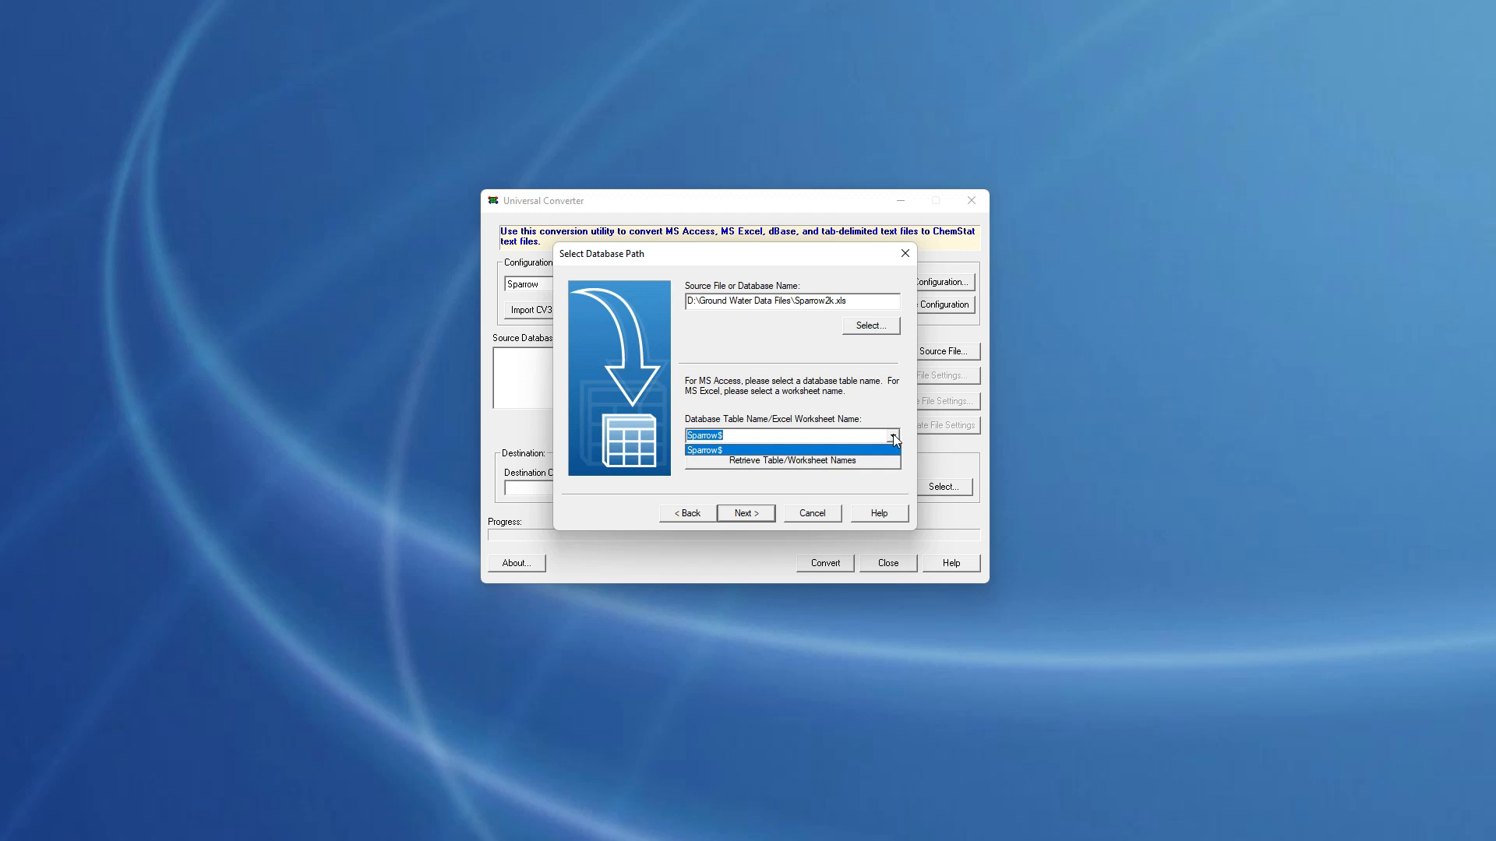
{"action": "left_click", "coordinate": [893, 433]}
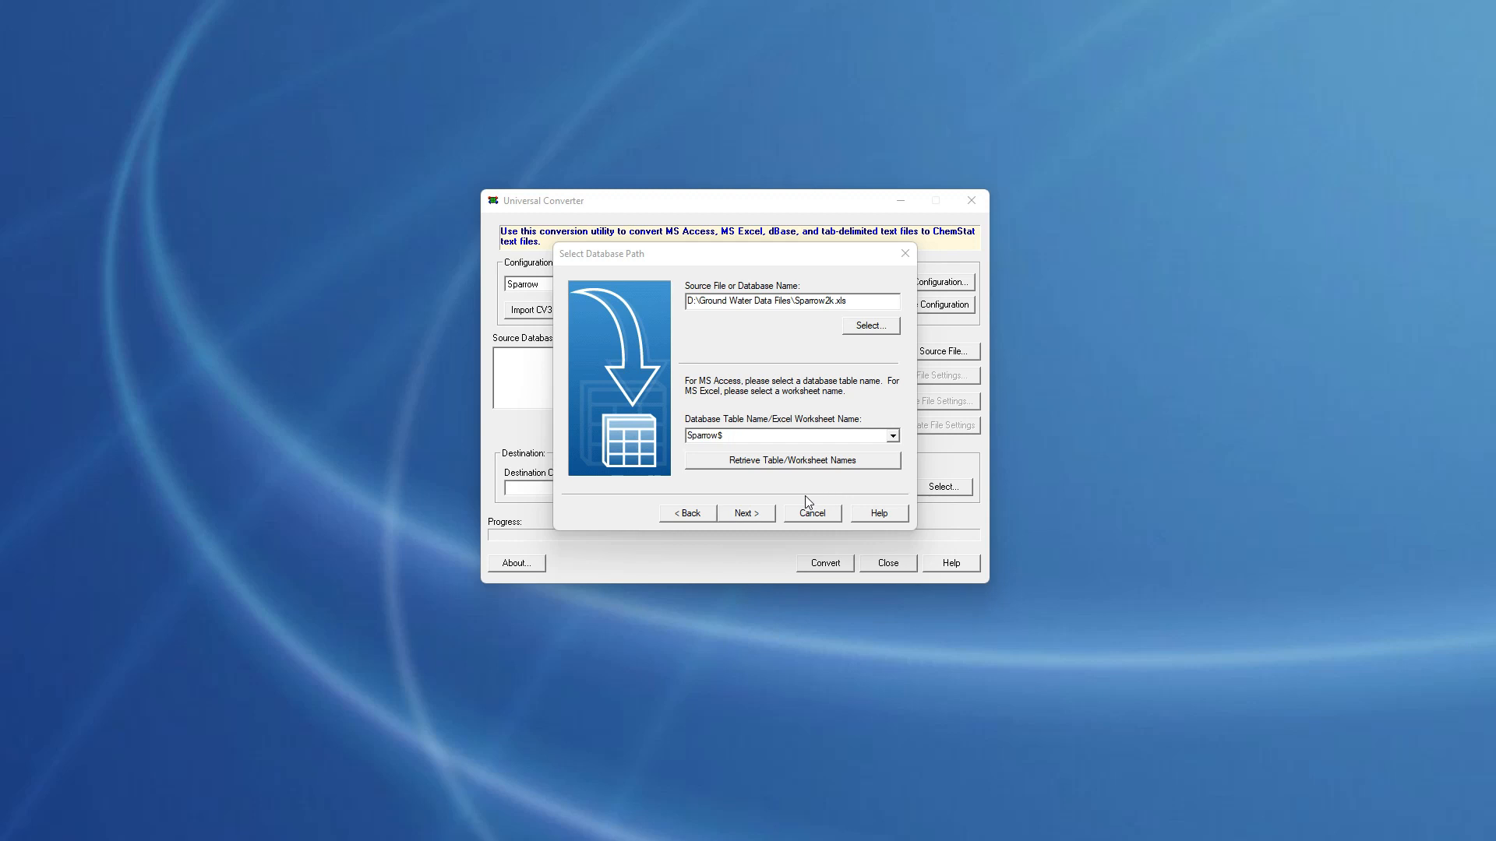
{"action": "left_click", "coordinate": [749, 514]}
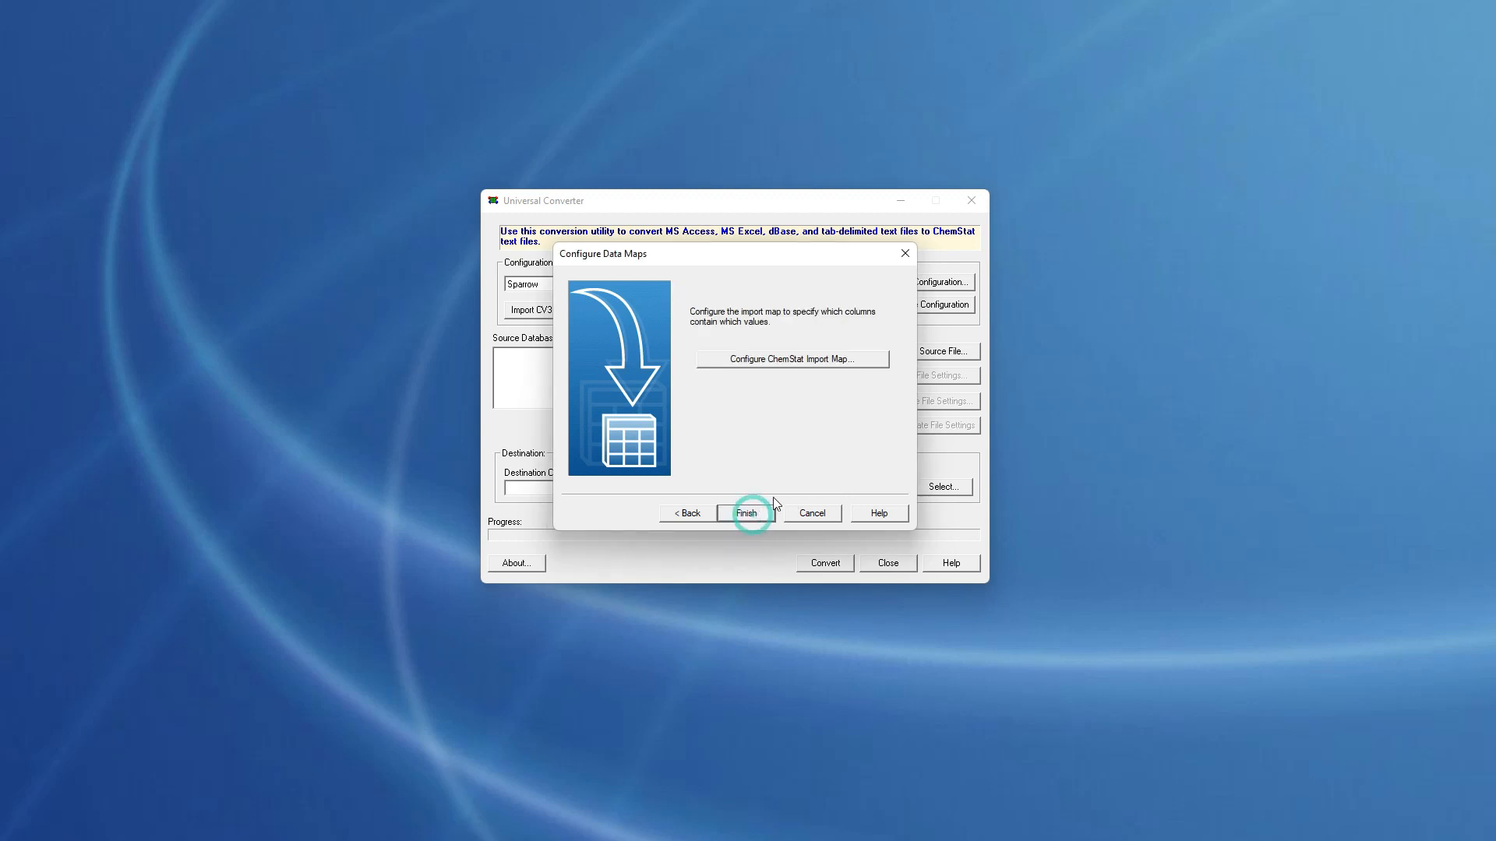
Open the ChemStat import map and display the source file in Microsoft Excel for reference
{"action": "left_click", "coordinate": [787, 361]}
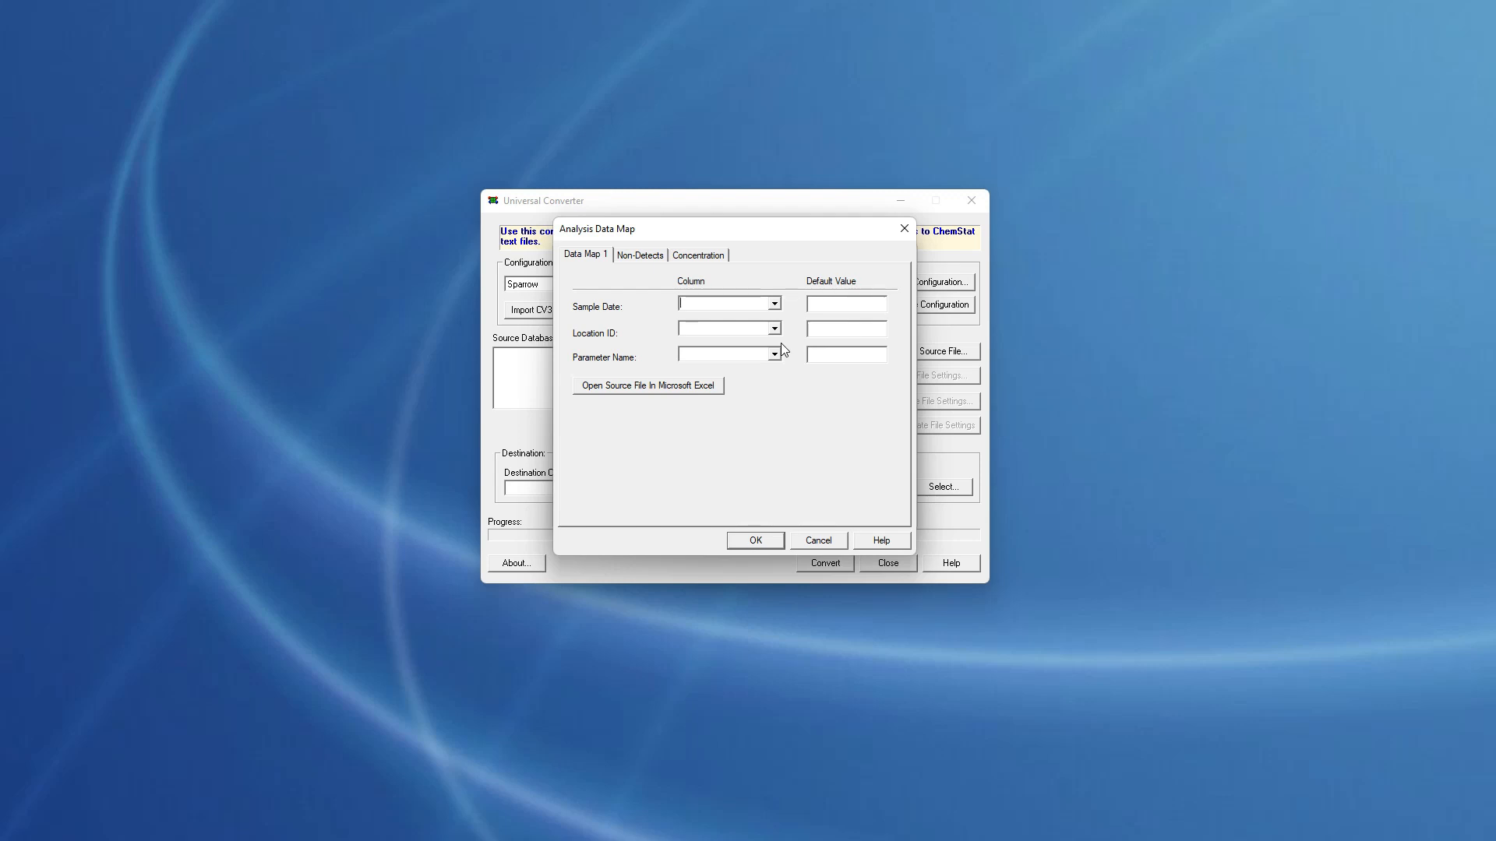
{"action": "left_click", "coordinate": [776, 306]}
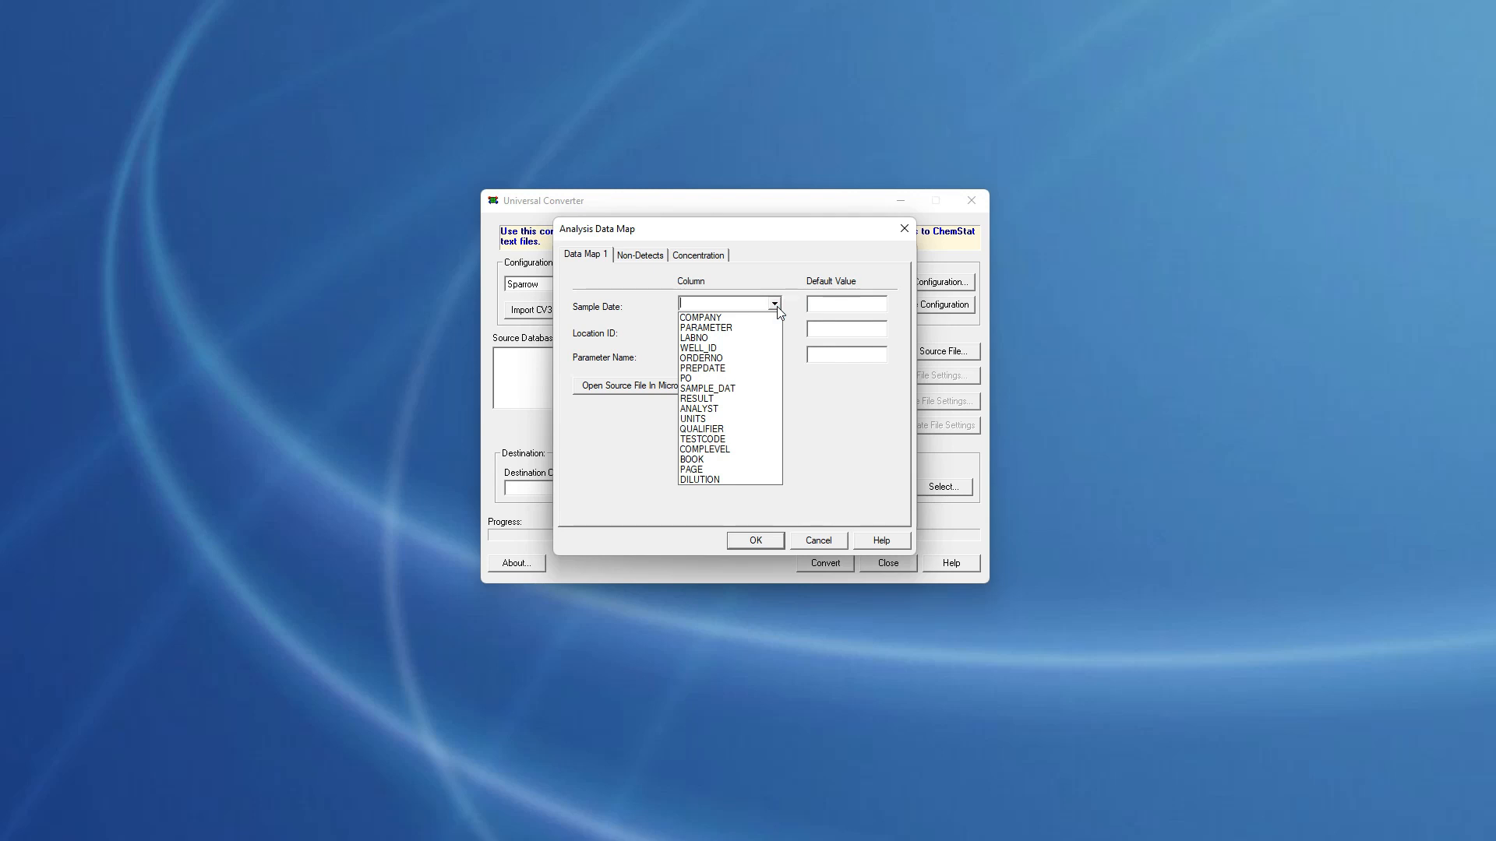
{"action": "left_click", "coordinate": [775, 305]}
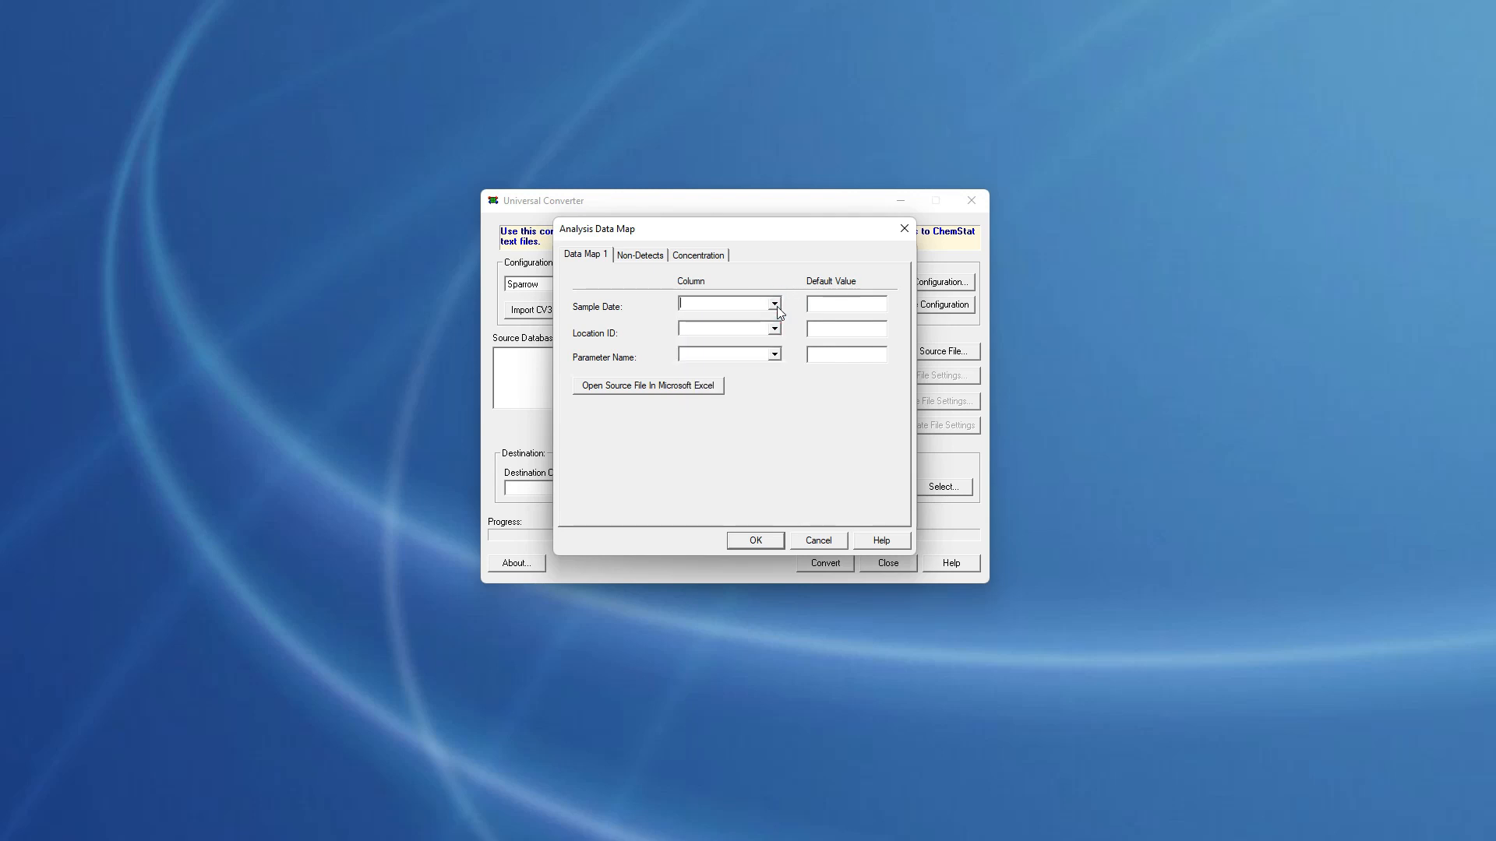
{"action": "left_click", "coordinate": [648, 386]}
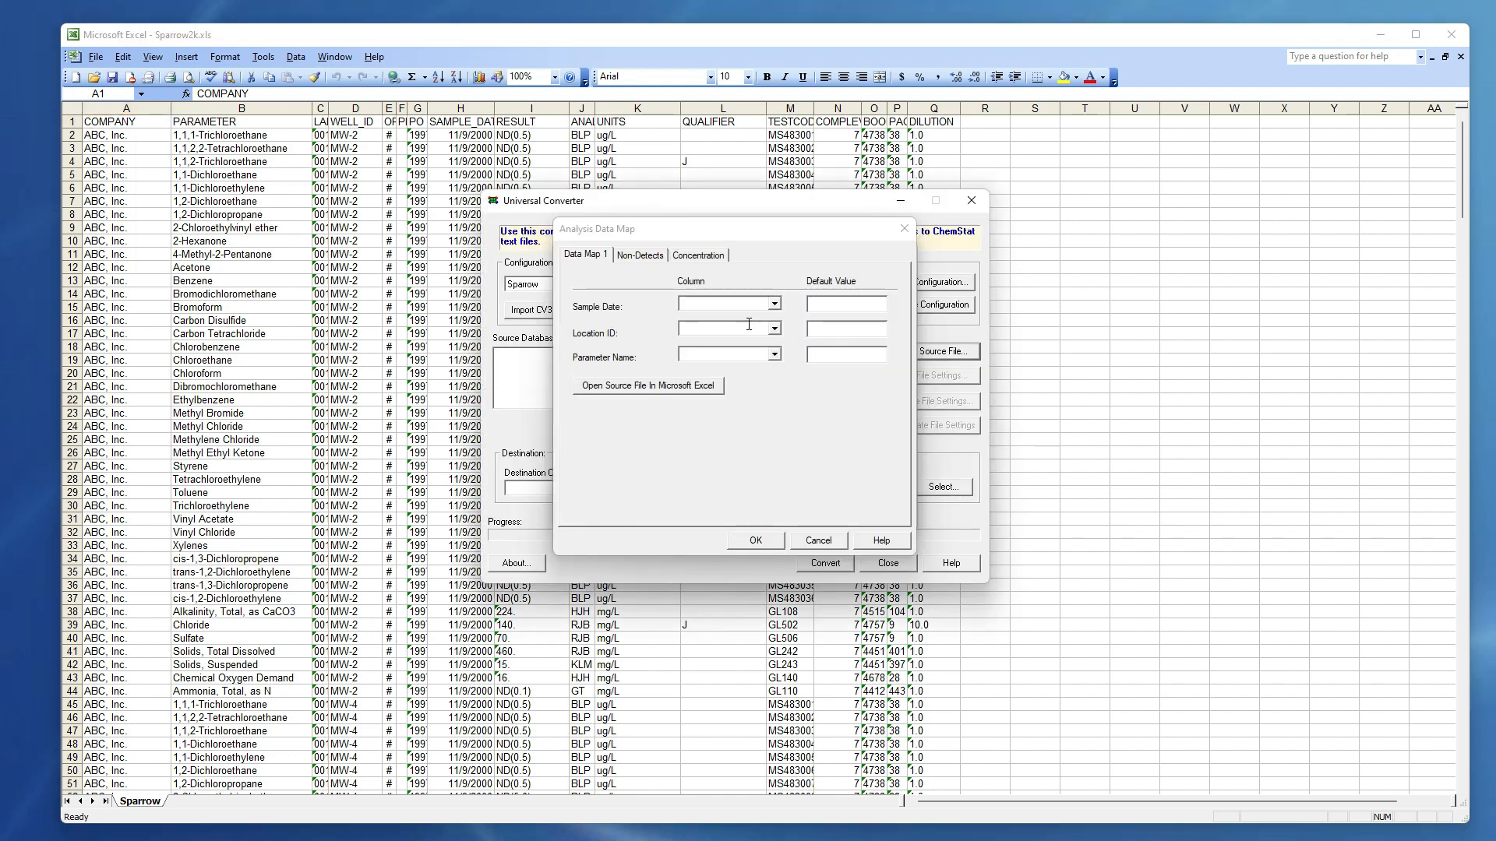
Map Sample Date to the SAMPLE_DAT column, Location ID to WELL_ID, and Parameter Name to PARAMETER
{"action": "left_click", "coordinate": [775, 305]}
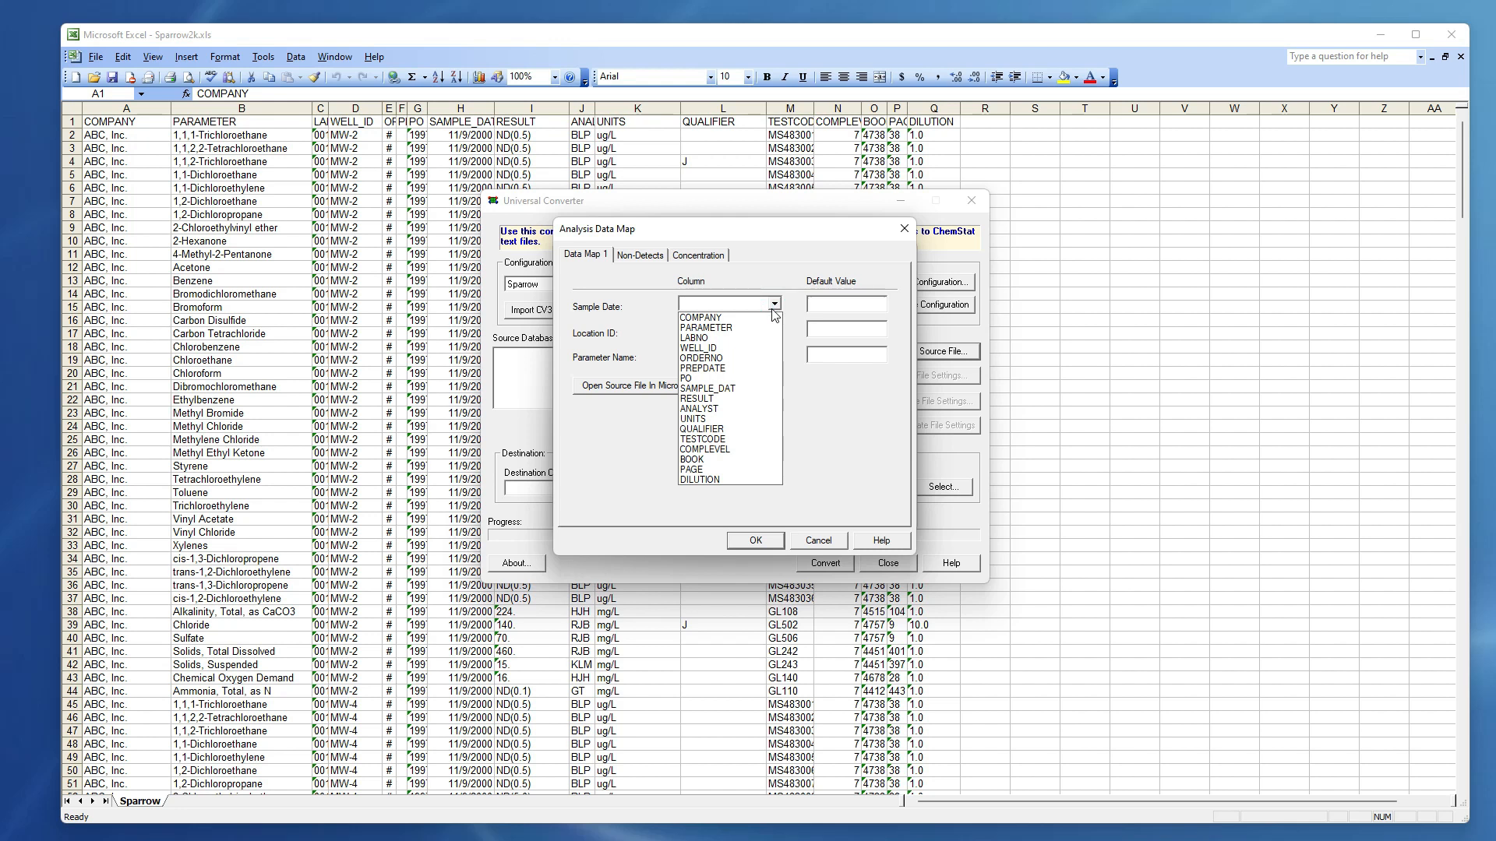
{"action": "left_click", "coordinate": [750, 390]}
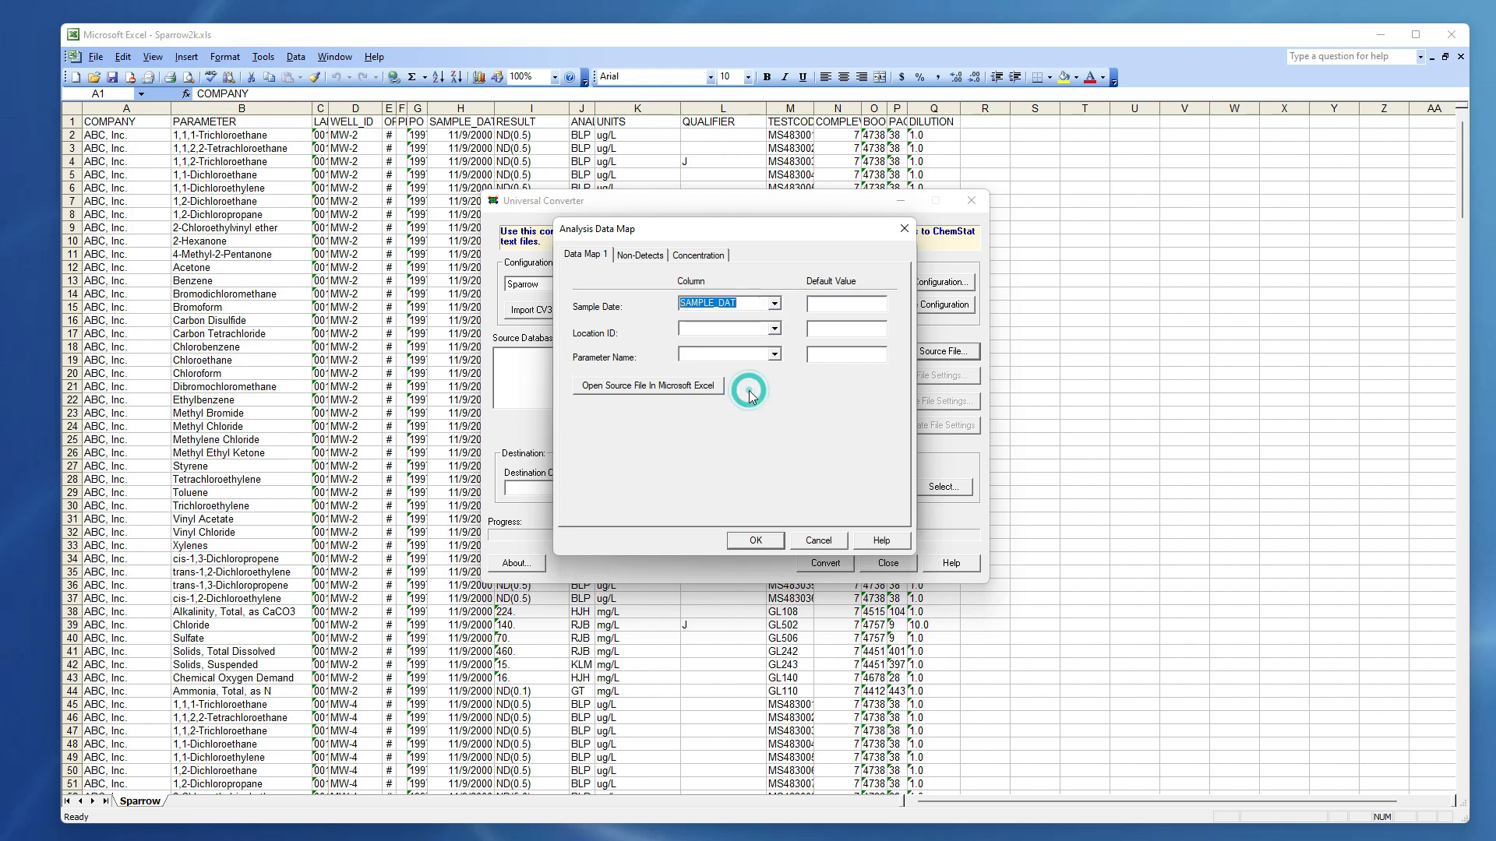
{"action": "left_click", "coordinate": [775, 329]}
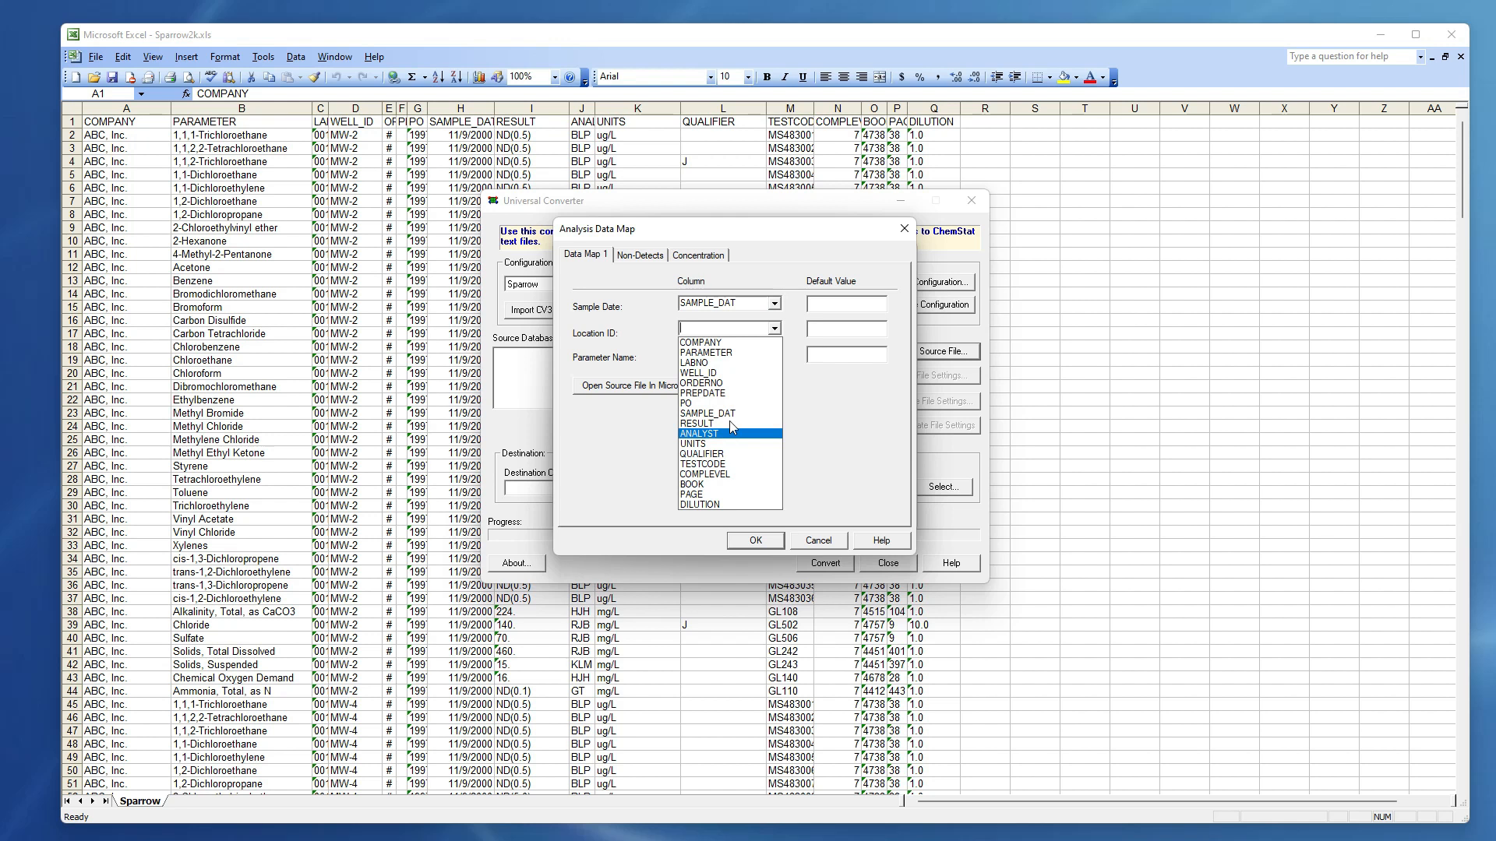
{"action": "left_click", "coordinate": [732, 373]}
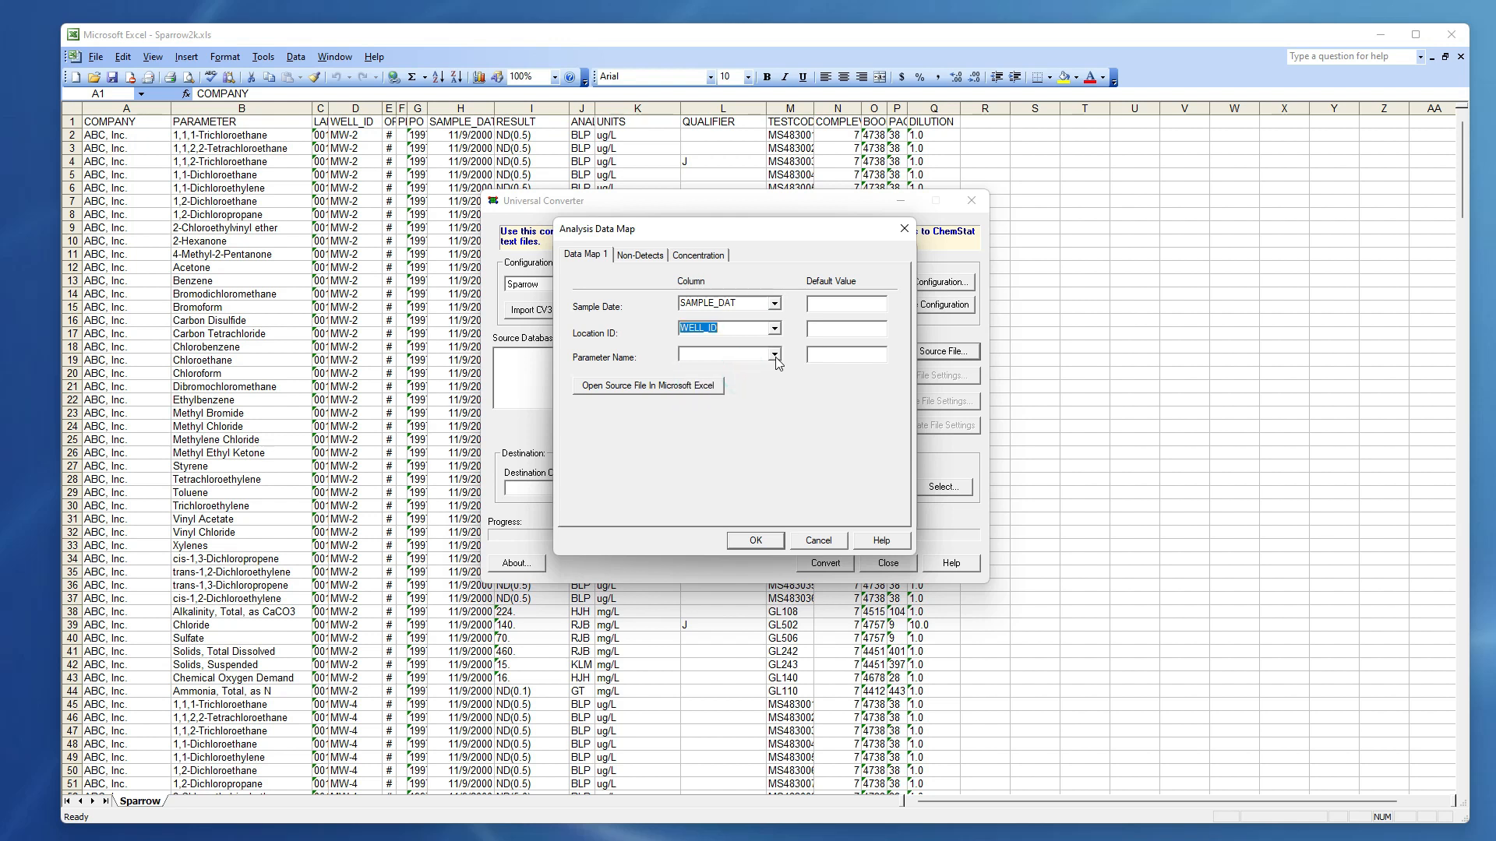
{"action": "left_click", "coordinate": [774, 355]}
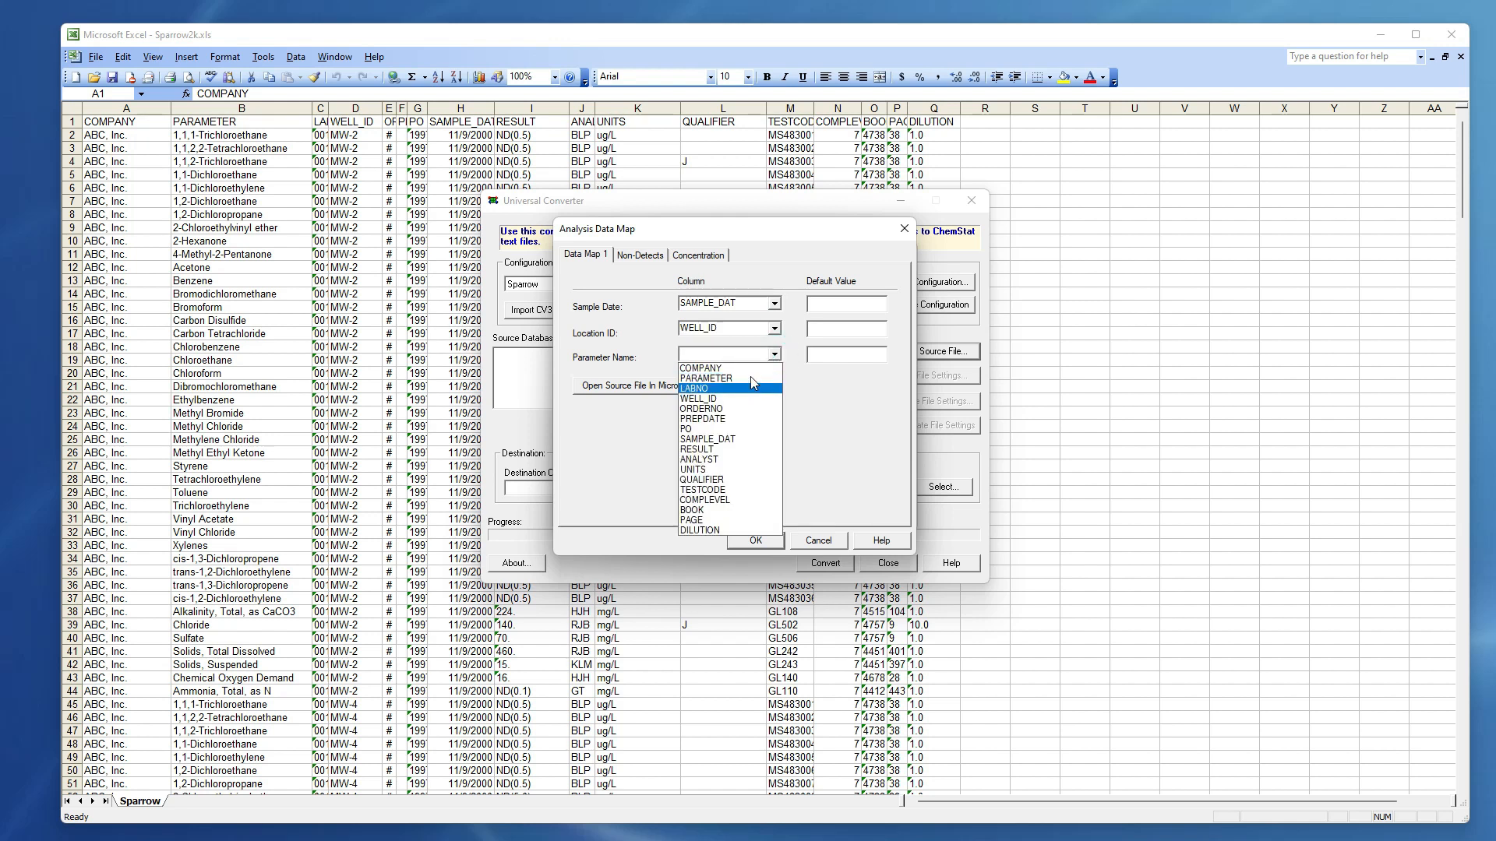
{"action": "left_click", "coordinate": [750, 377]}
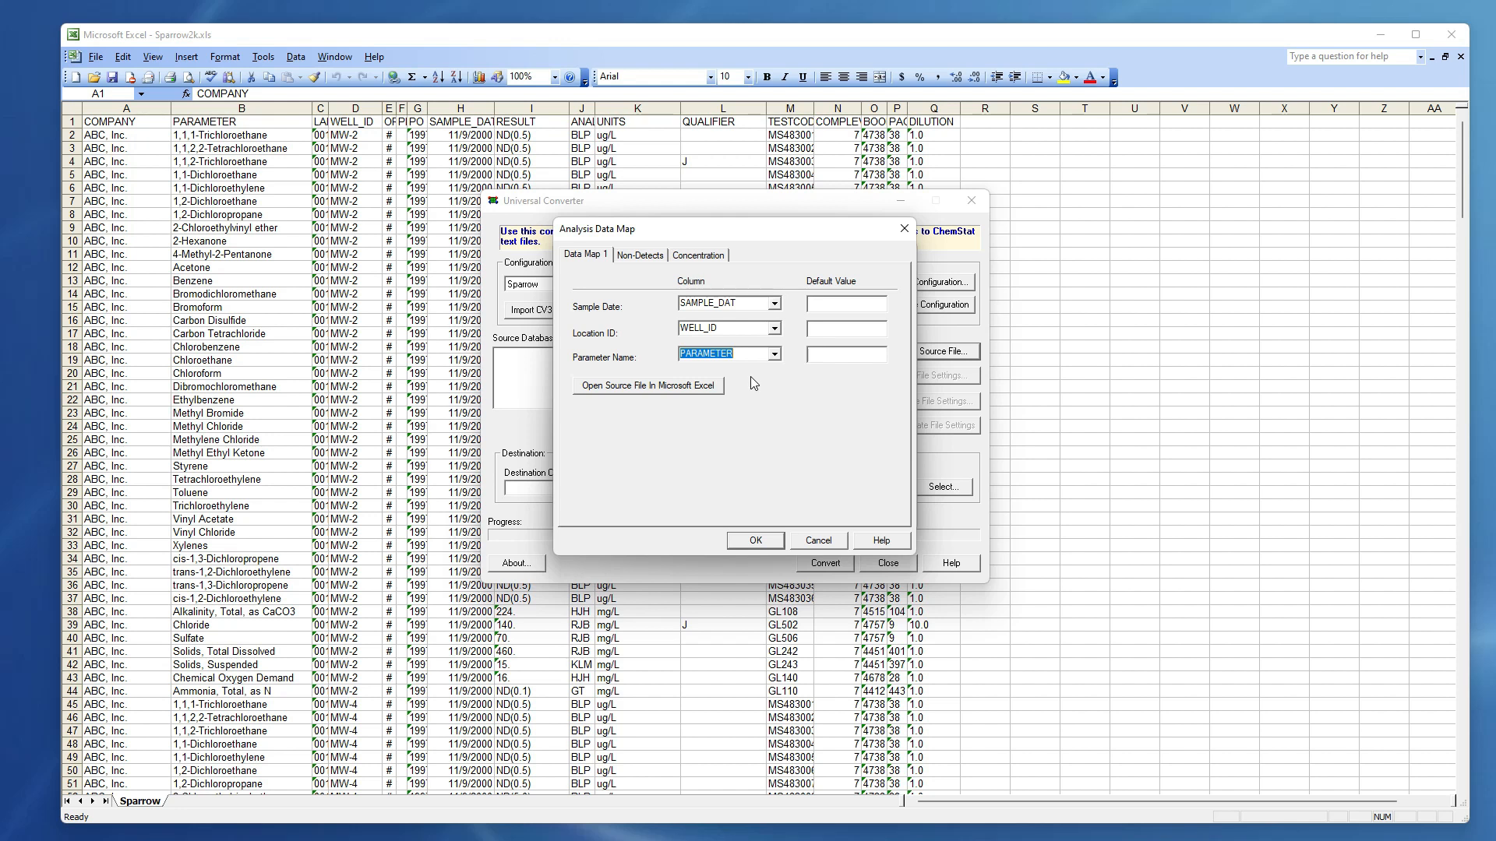
Define non-detects by character string: values whose RESULT column contains ND
{"action": "left_click", "coordinate": [640, 255]}
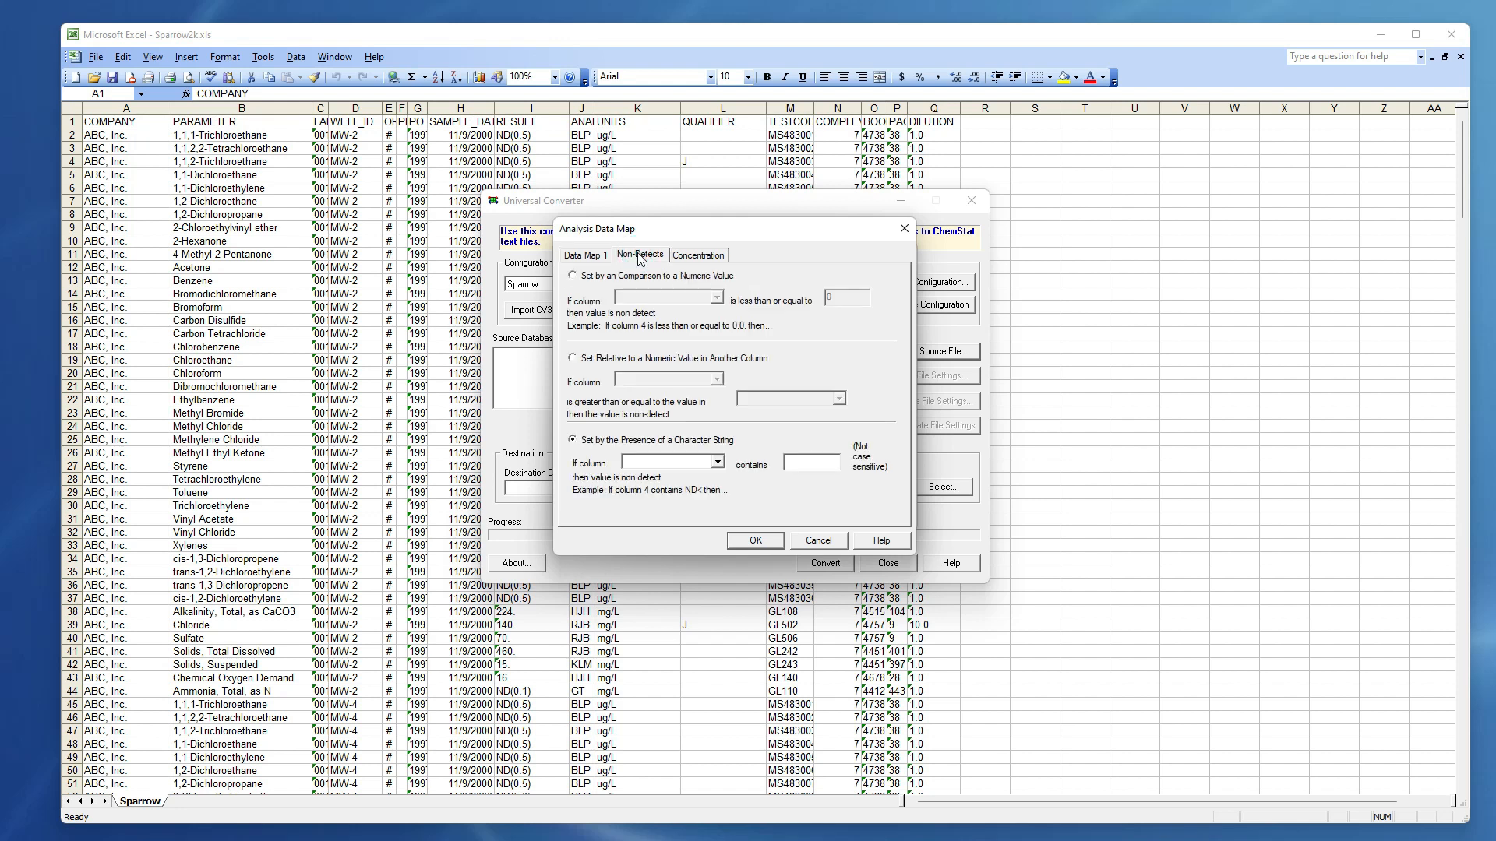
{"action": "left_click", "coordinate": [533, 108]}
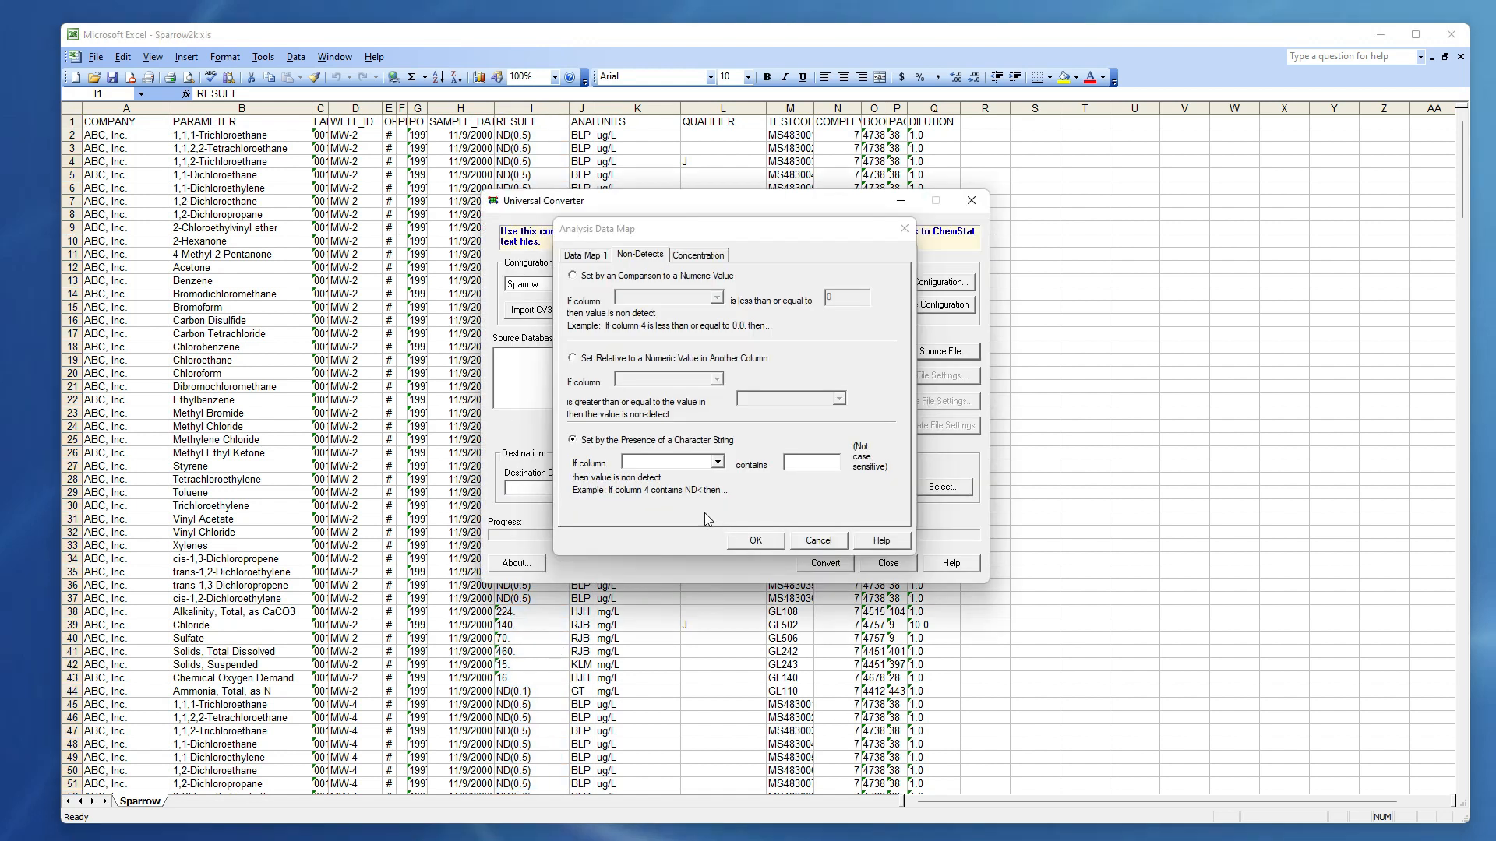
{"action": "left_click", "coordinate": [718, 463]}
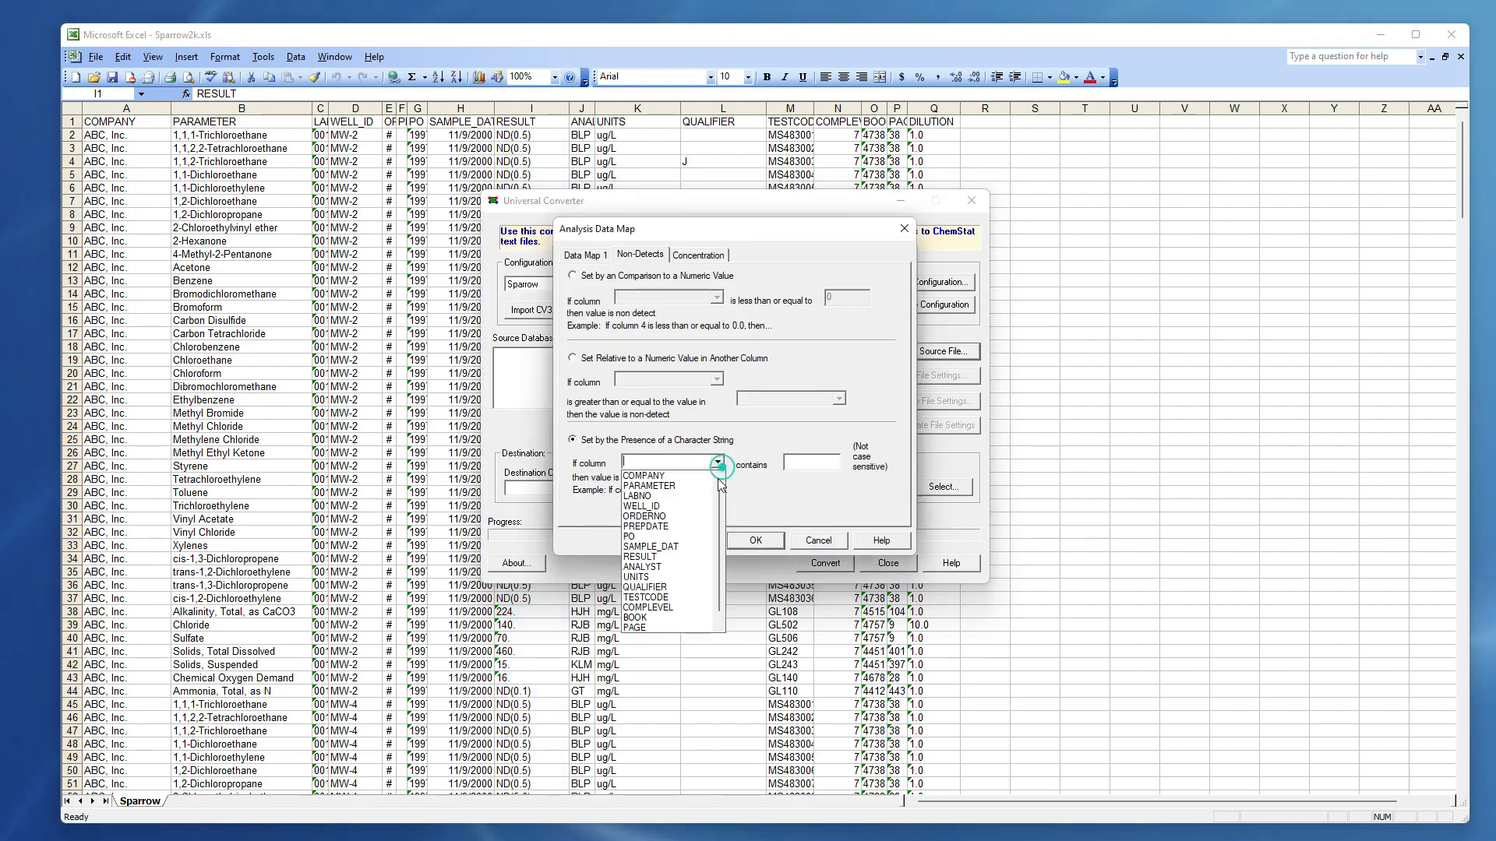
{"action": "left_click", "coordinate": [675, 557]}
{"action": "left_click", "coordinate": [793, 465]}
{"action": "type", "text": "ND"}
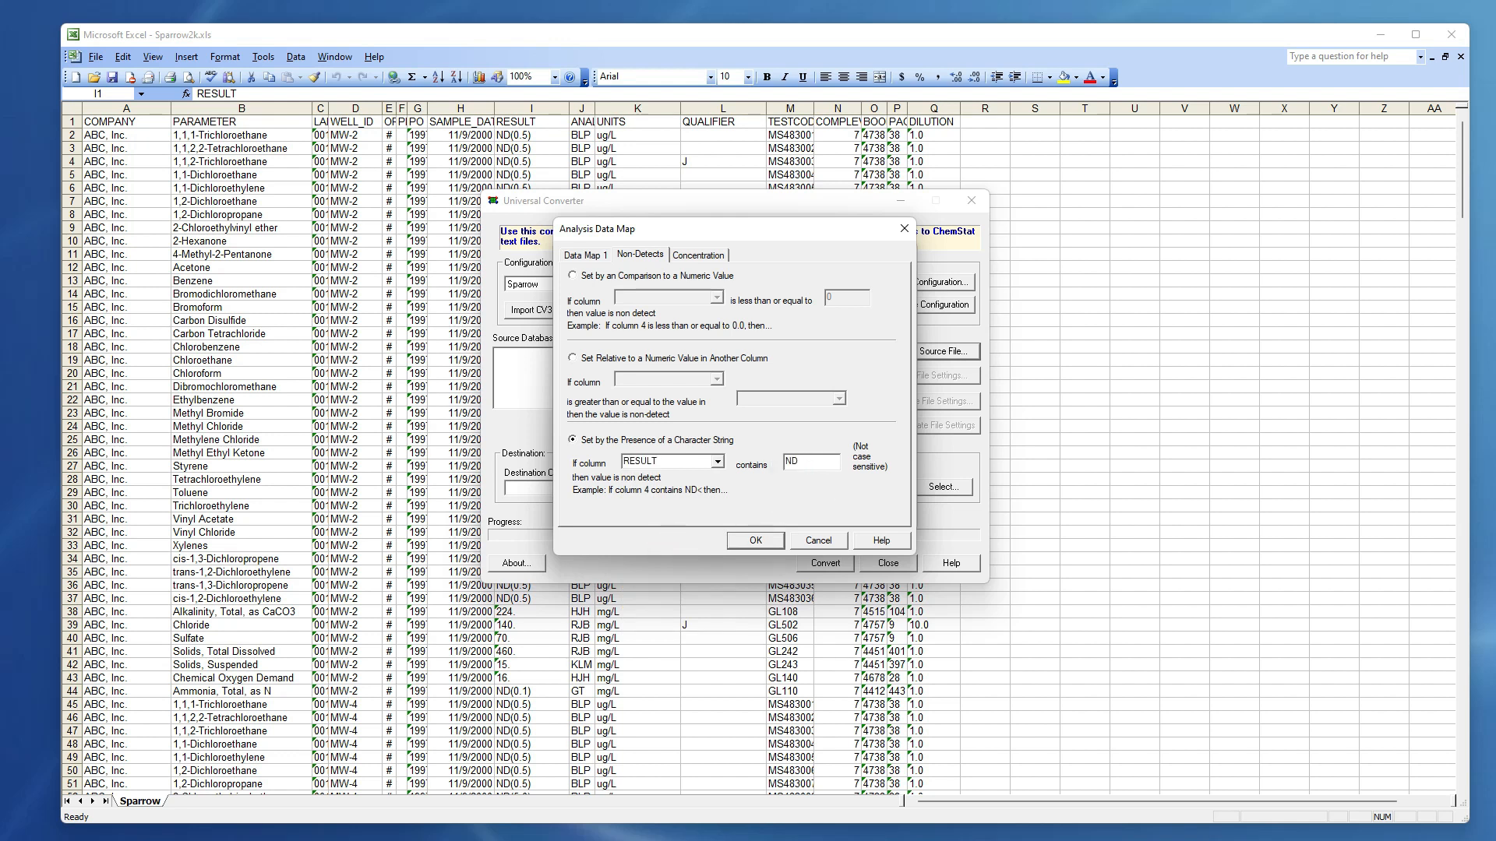
Set both the concentration result column and the detection limit column to RESULT in the concentration mapping
{"action": "left_click", "coordinate": [701, 256]}
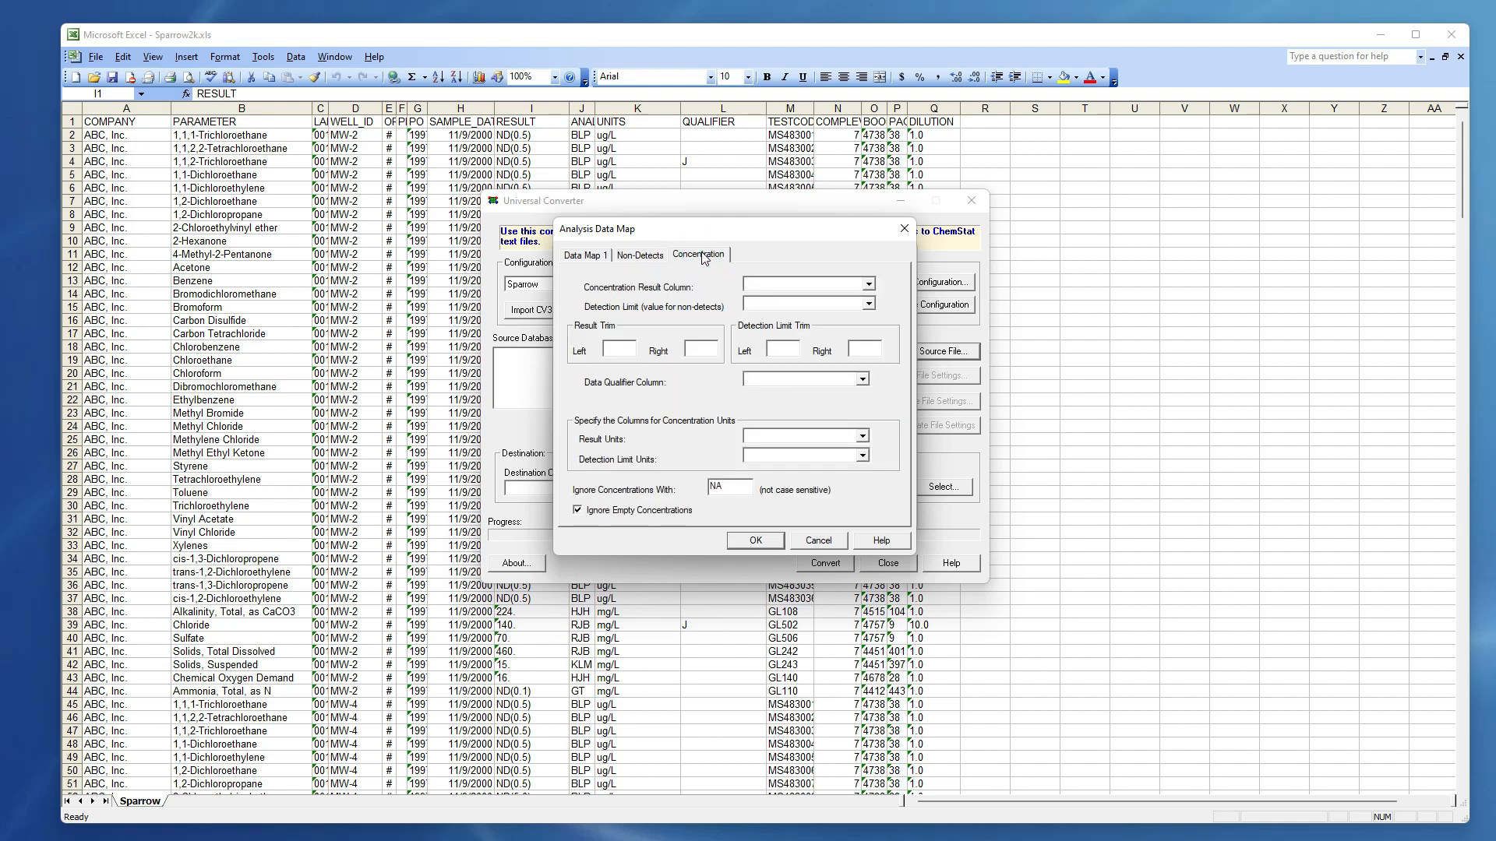
{"action": "left_click", "coordinate": [868, 285]}
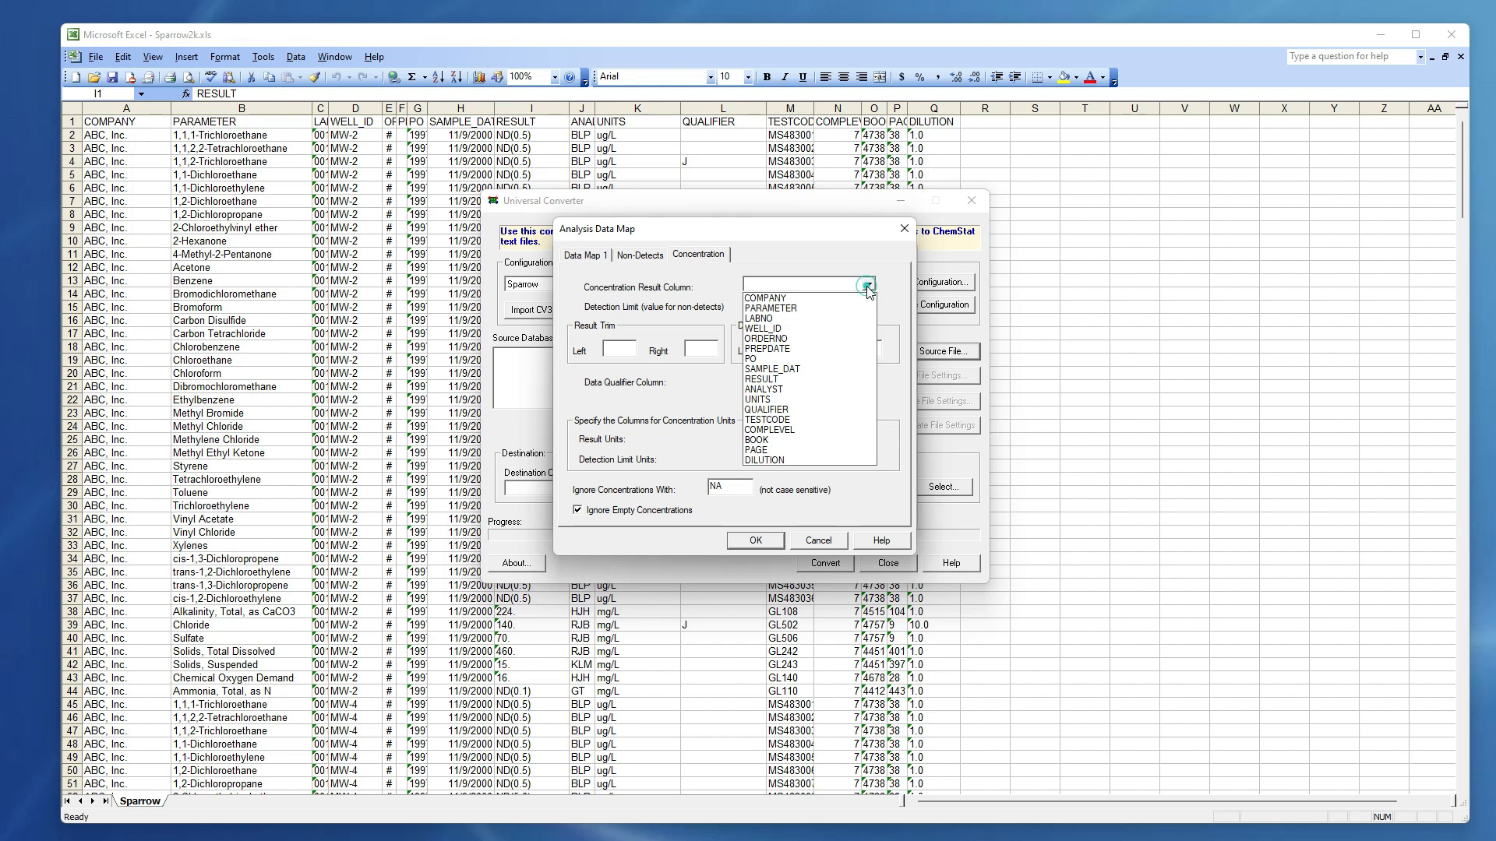
{"action": "left_click", "coordinate": [802, 379]}
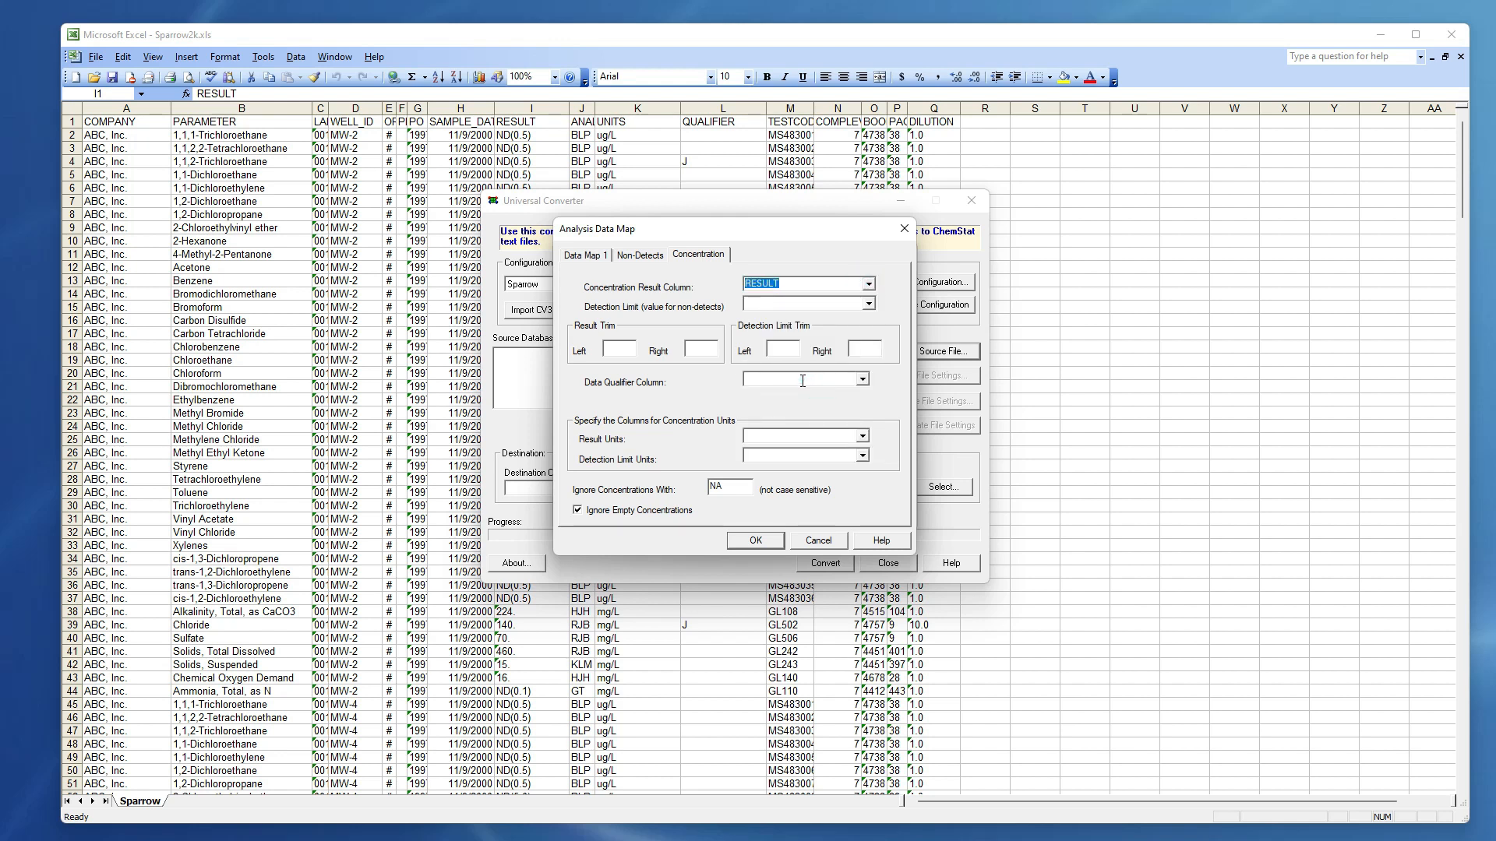
{"action": "left_click", "coordinate": [868, 304]}
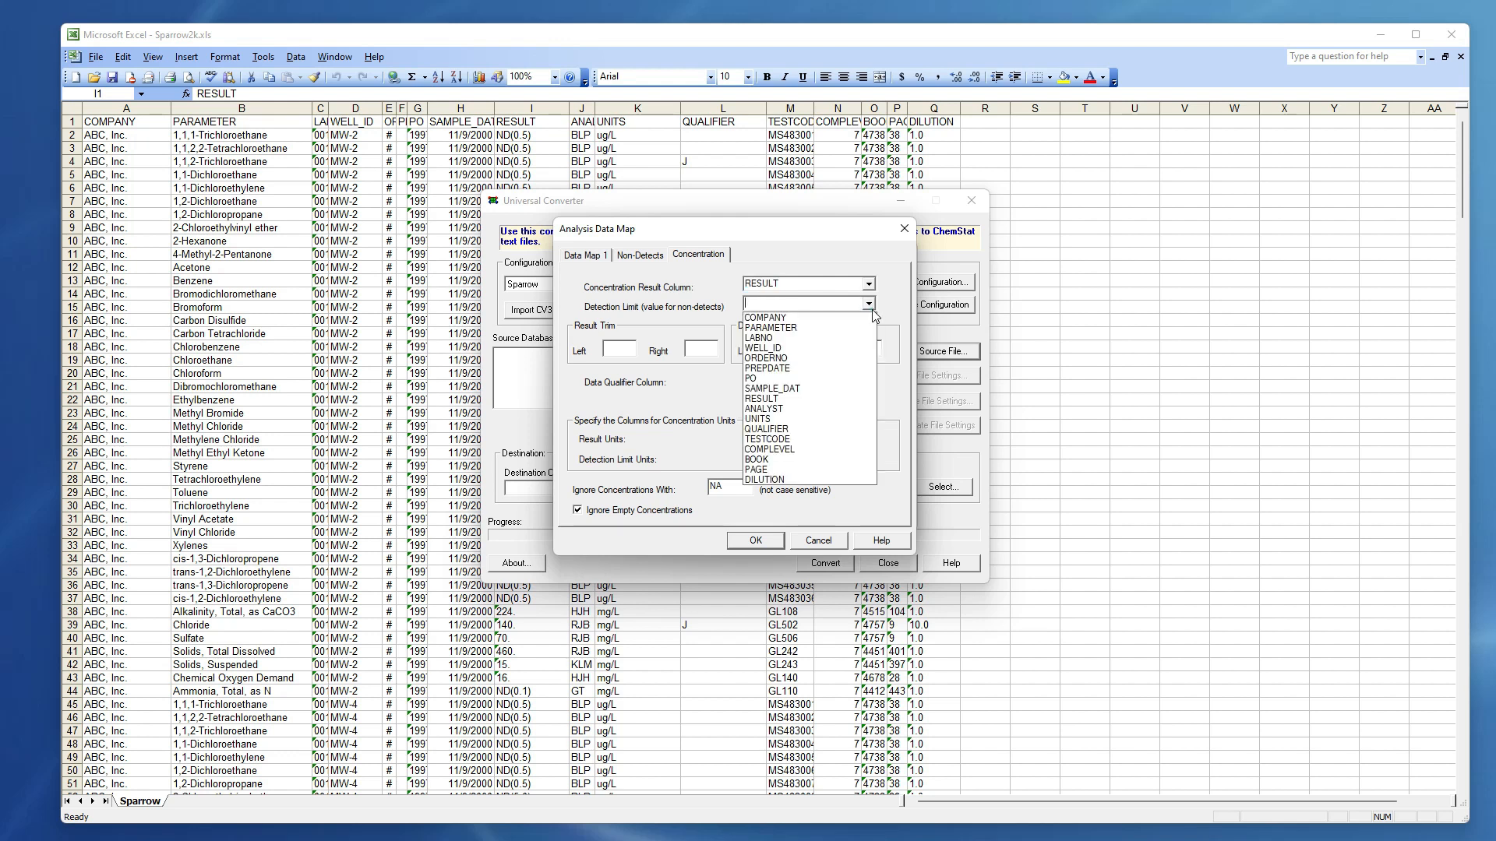
{"action": "left_click", "coordinate": [802, 399]}
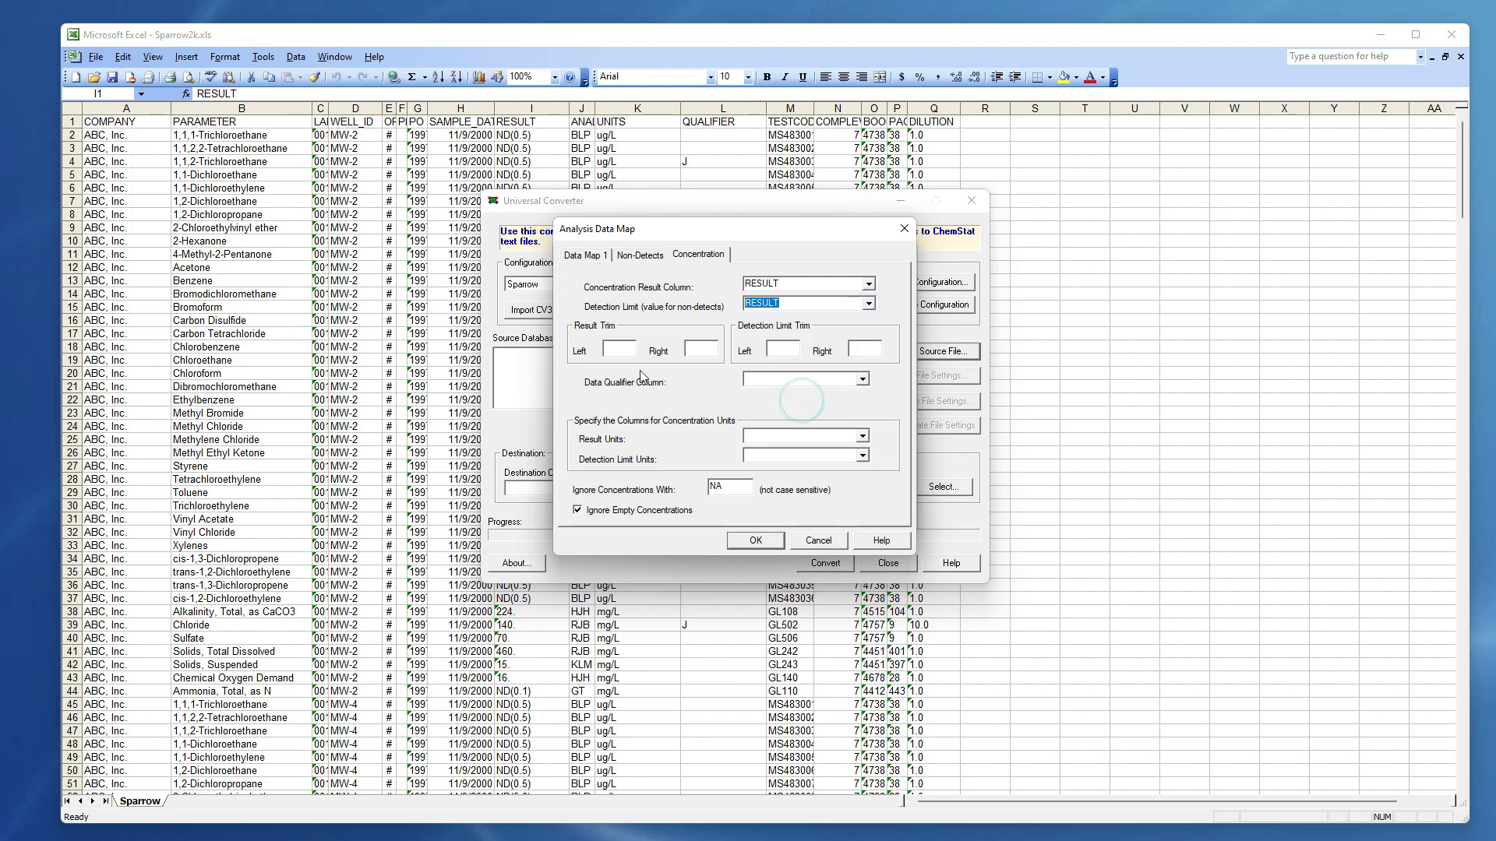
Switch to the Excel workbook and examine the numeric and ND entries in the RESULT column
{"action": "left_click", "coordinate": [456, 33]}
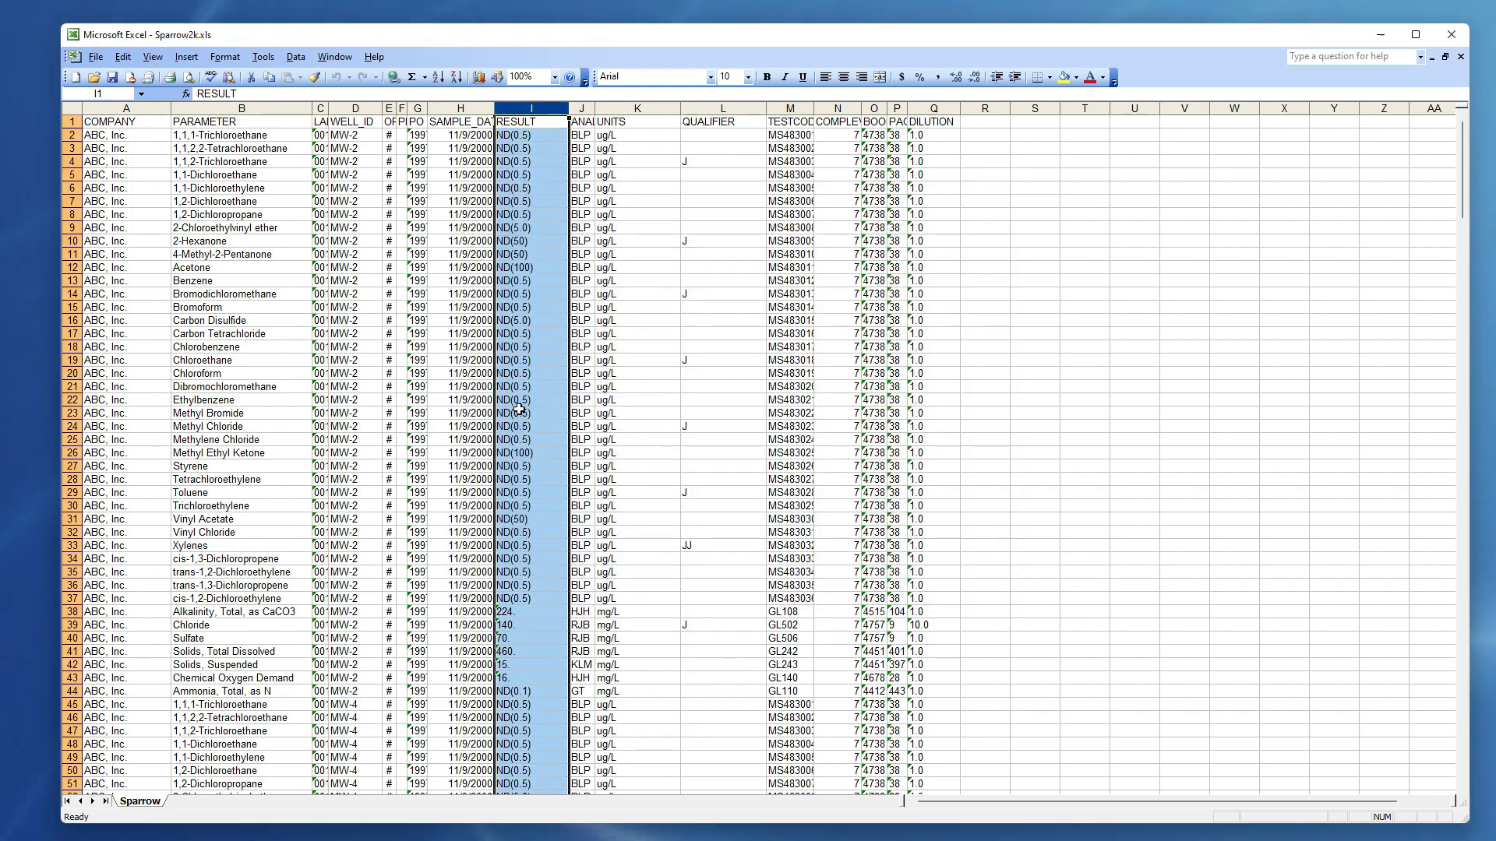
{"action": "left_click", "coordinate": [527, 623]}
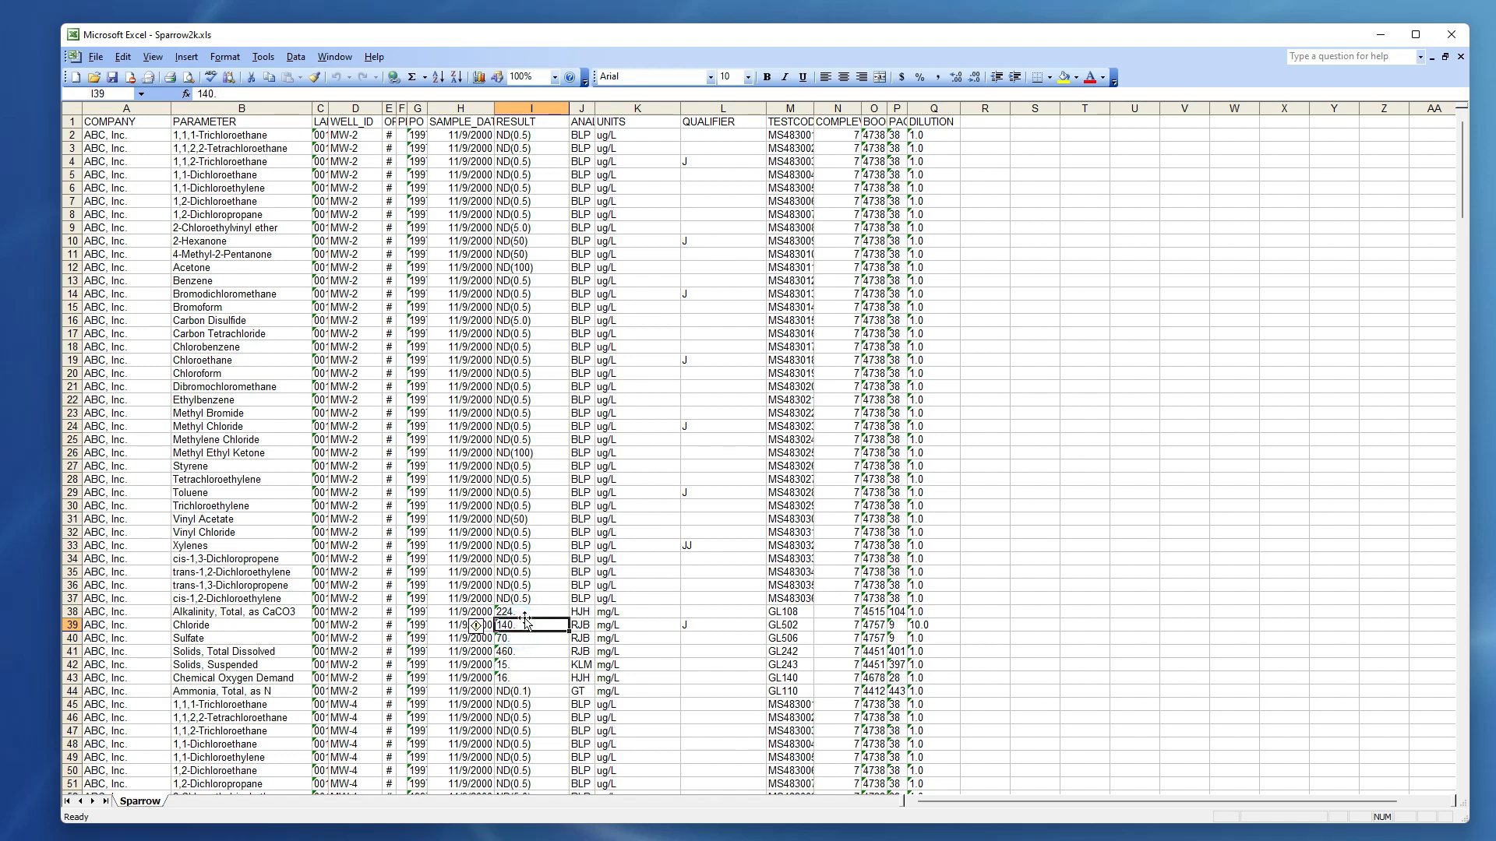
{"action": "left_click_drag", "start_coordinate": [527, 612], "coordinate": [526, 674]}
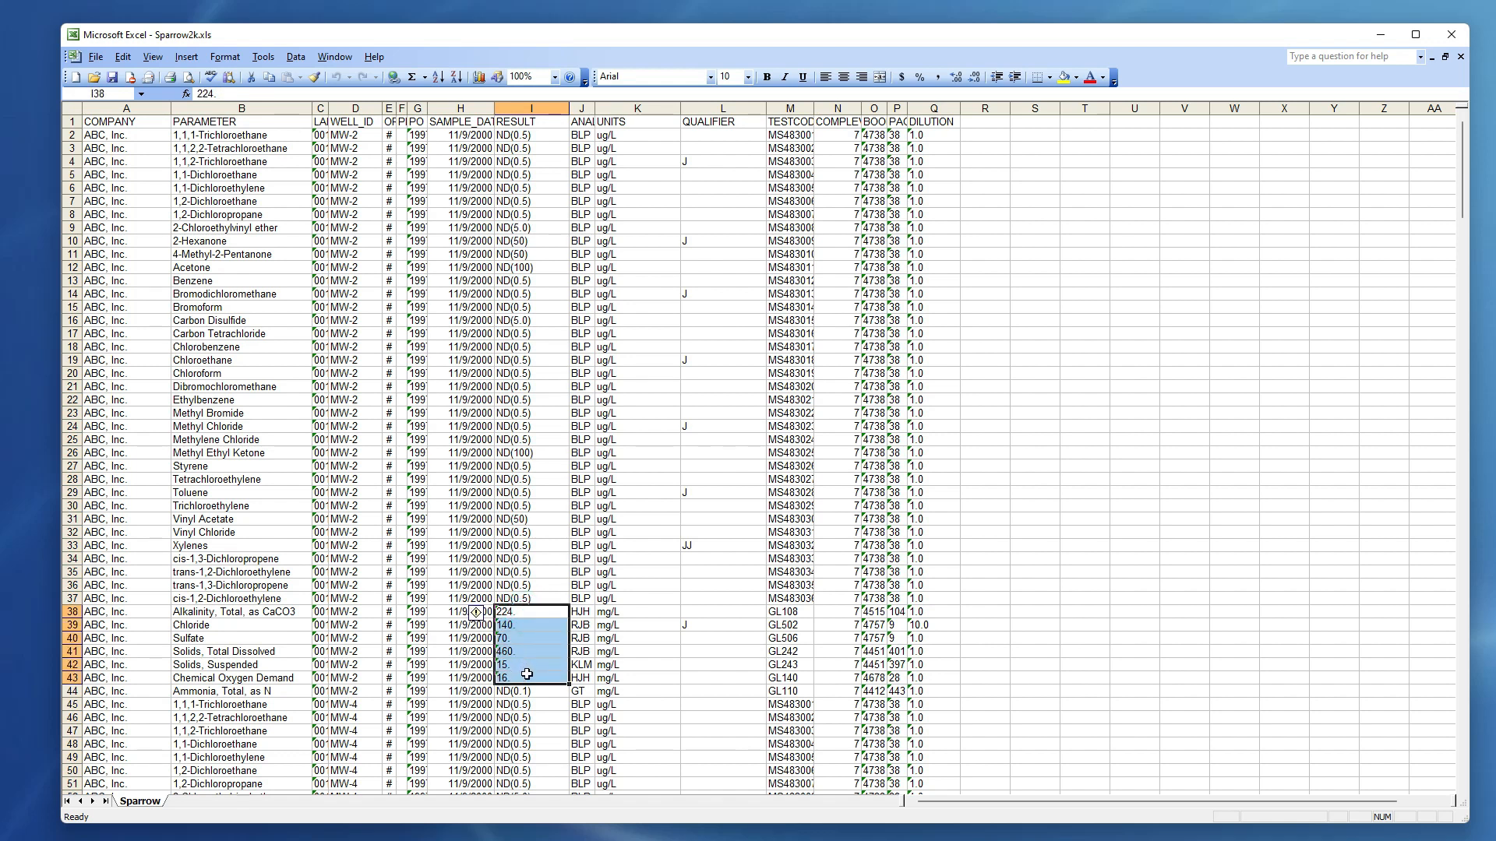
{"action": "left_click_drag", "start_coordinate": [535, 268], "coordinate": [553, 389]}
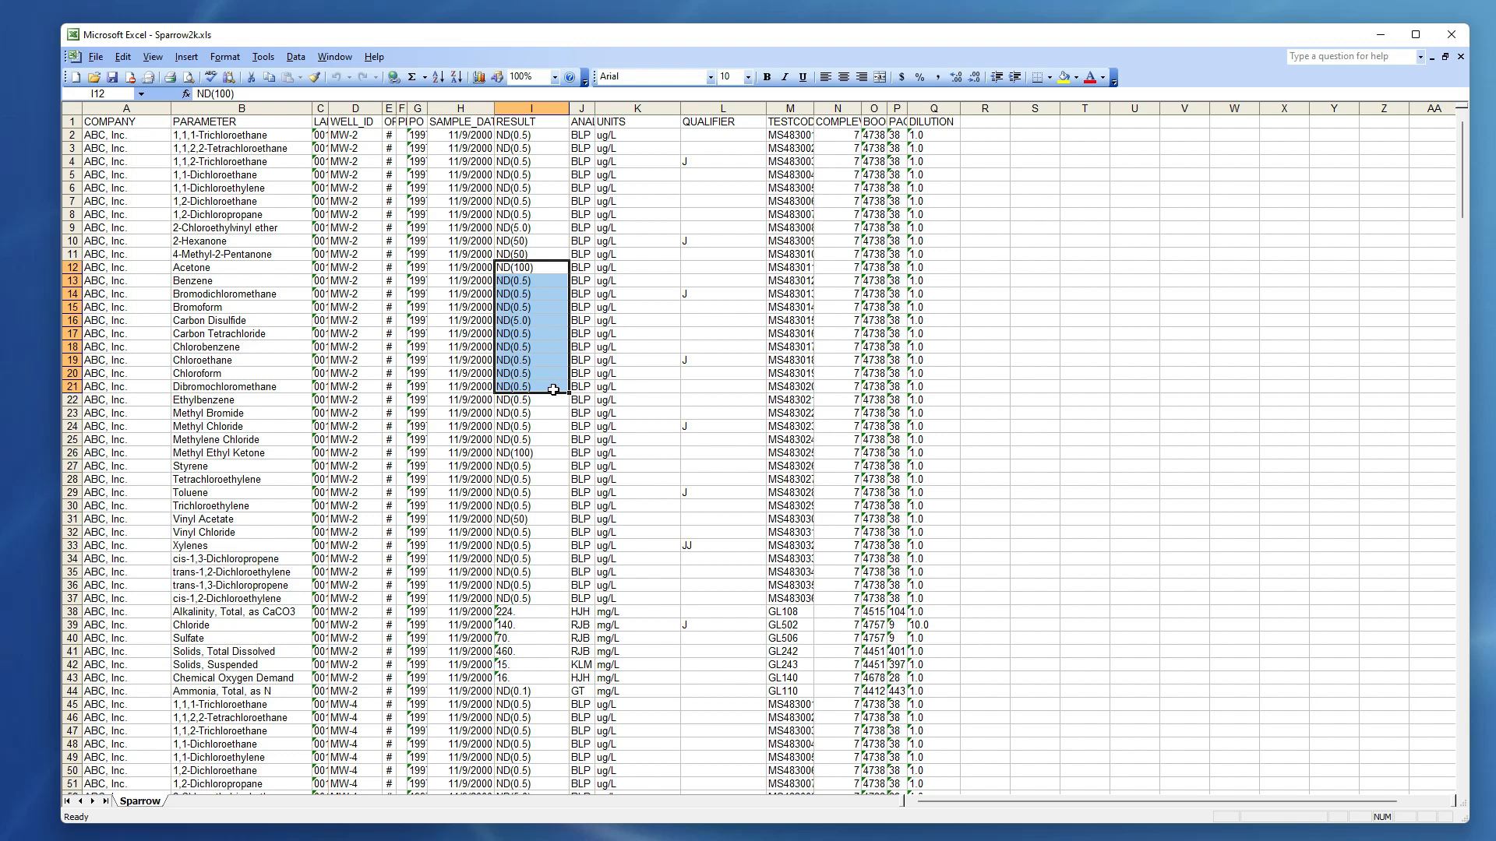
Return to the Universal Converter and trim "ND(" from the left and ")" from the right of detection limit values
{"action": "left_click", "coordinate": [960, 840]}
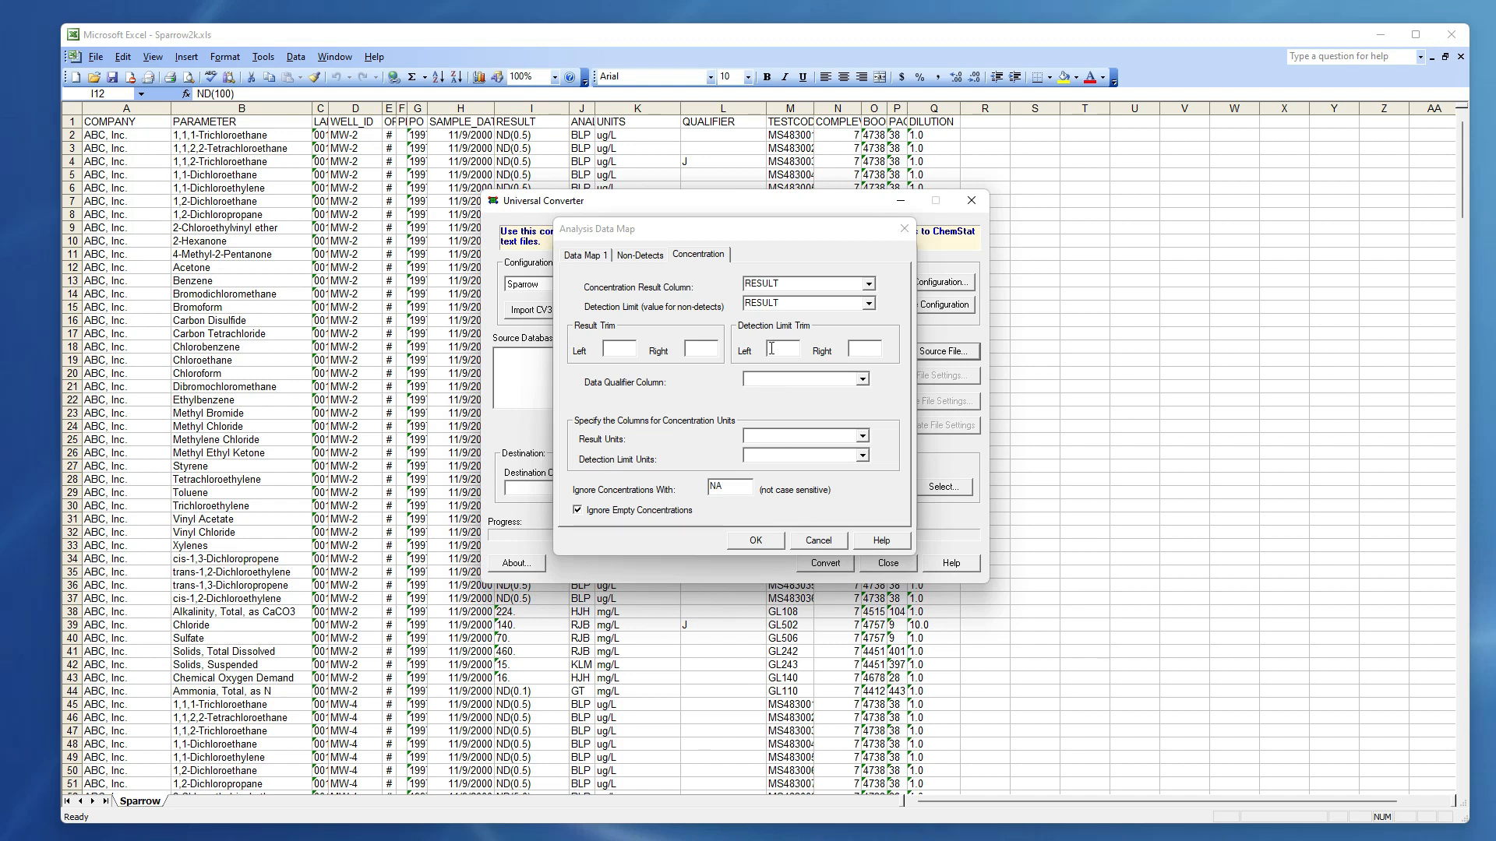
{"action": "left_click", "coordinate": [614, 349]}
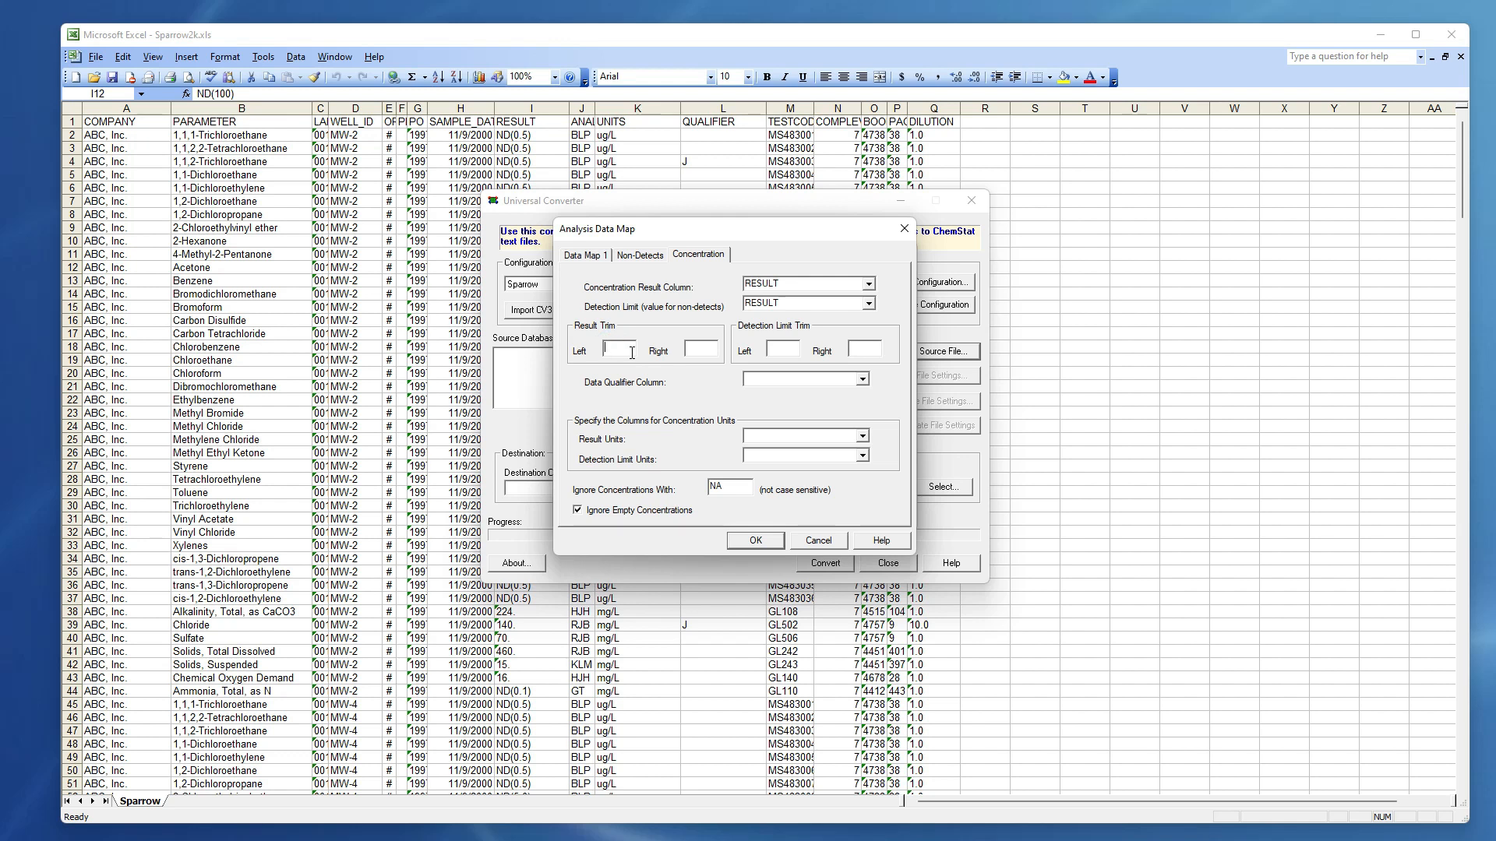
{"action": "left_click", "coordinate": [782, 349]}
{"action": "type", "text": "N"}
{"action": "left_click", "coordinate": [864, 350]}
Set the data qualifier column to QUALIFIER and both the result units and detection limit units columns to UNITS
{"action": "left_click", "coordinate": [867, 383]}
{"action": "left_click", "coordinate": [796, 508]}
{"action": "left_click", "coordinate": [863, 437]}
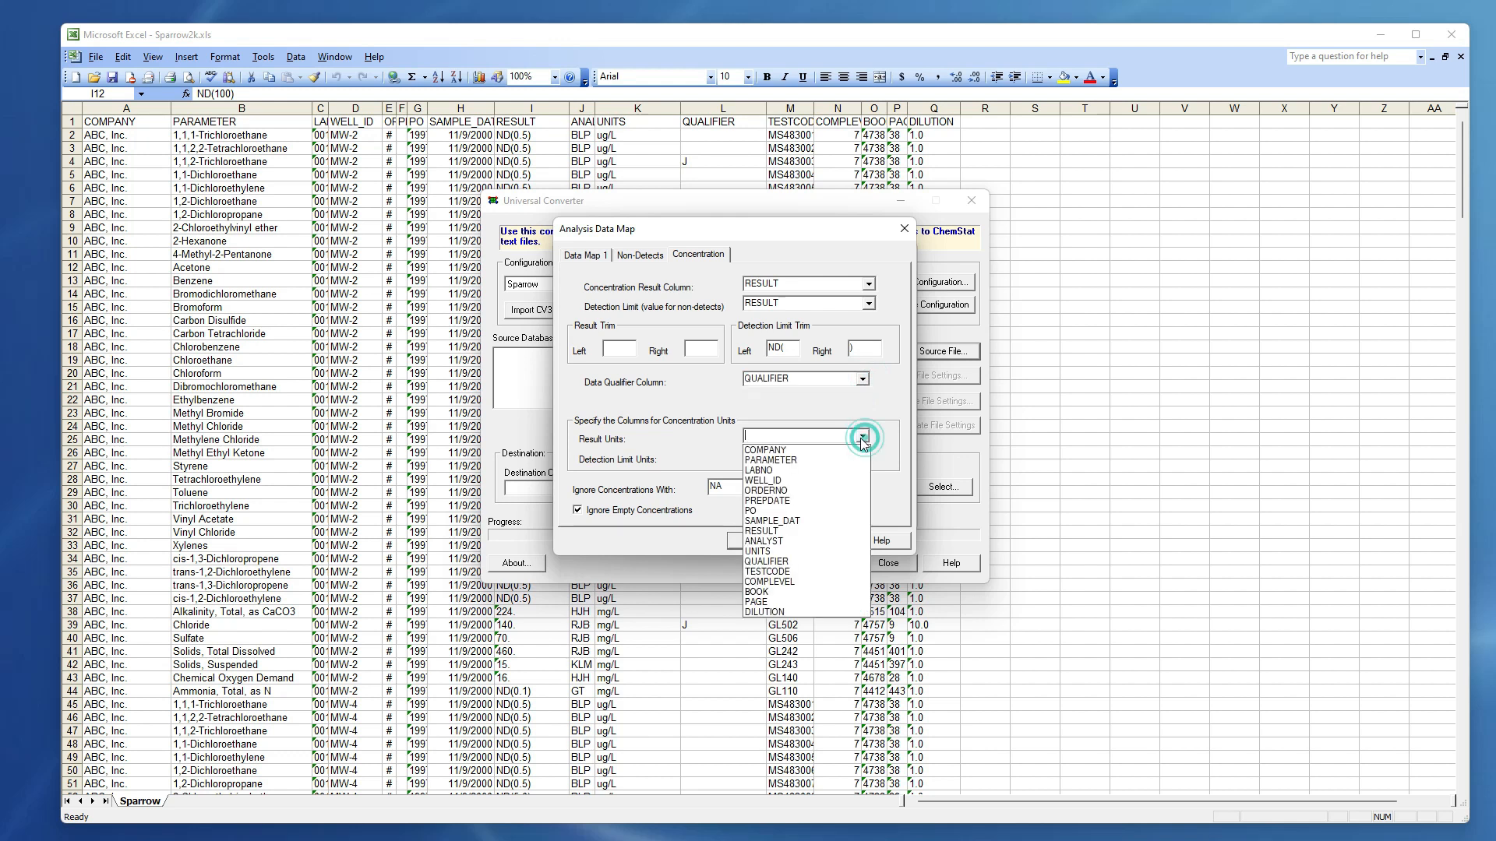
{"action": "left_click", "coordinate": [796, 553]}
{"action": "left_click", "coordinate": [862, 456]}
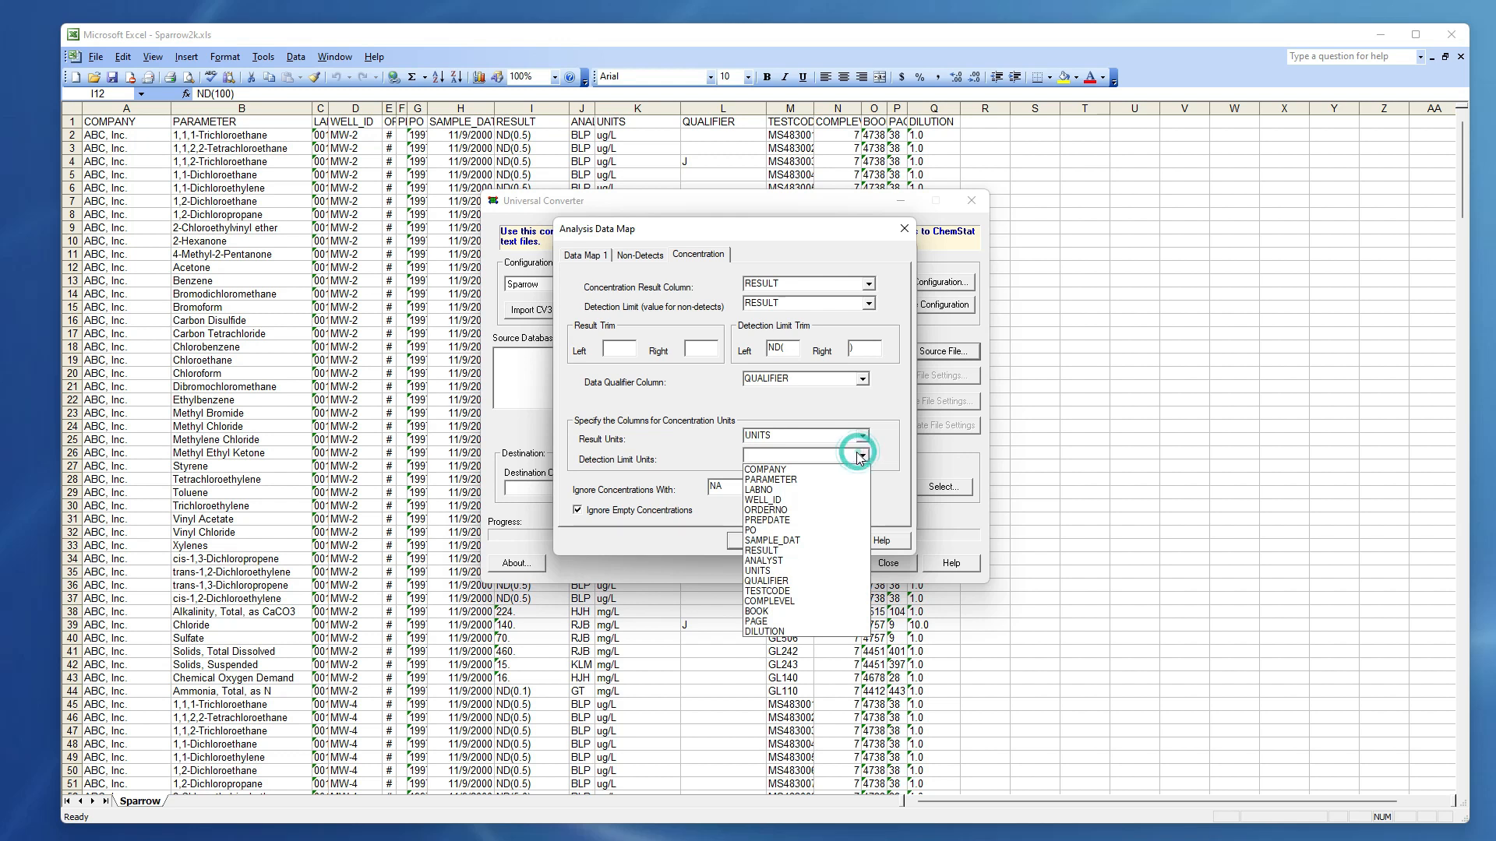
{"action": "left_click", "coordinate": [788, 572]}
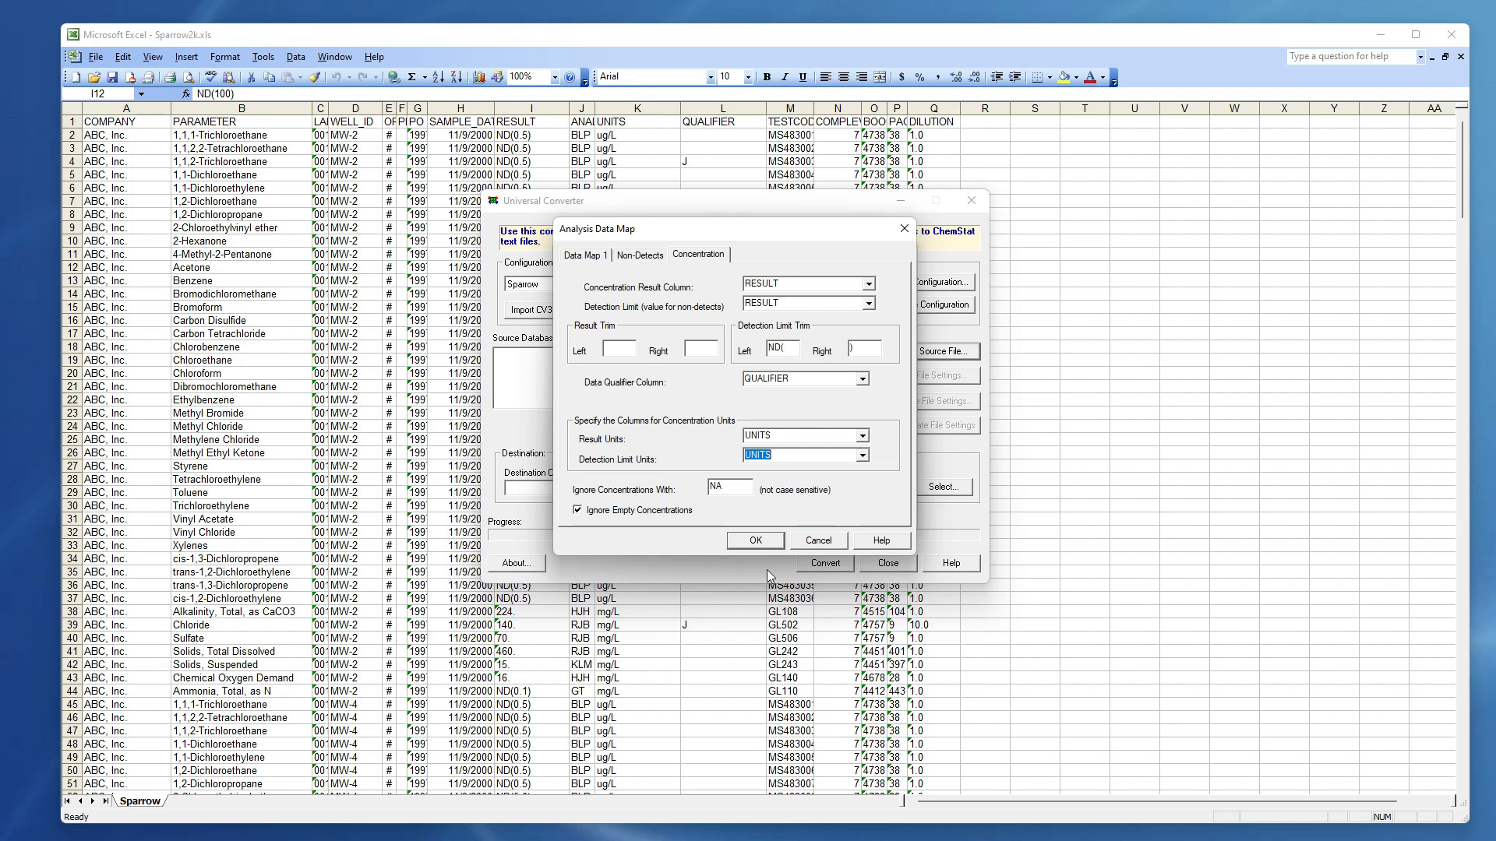
Accept the concentration mapping, ignoring concentrations with NA, and finish configuring the data maps
{"action": "left_click", "coordinate": [734, 487]}
{"action": "left_click", "coordinate": [754, 540]}
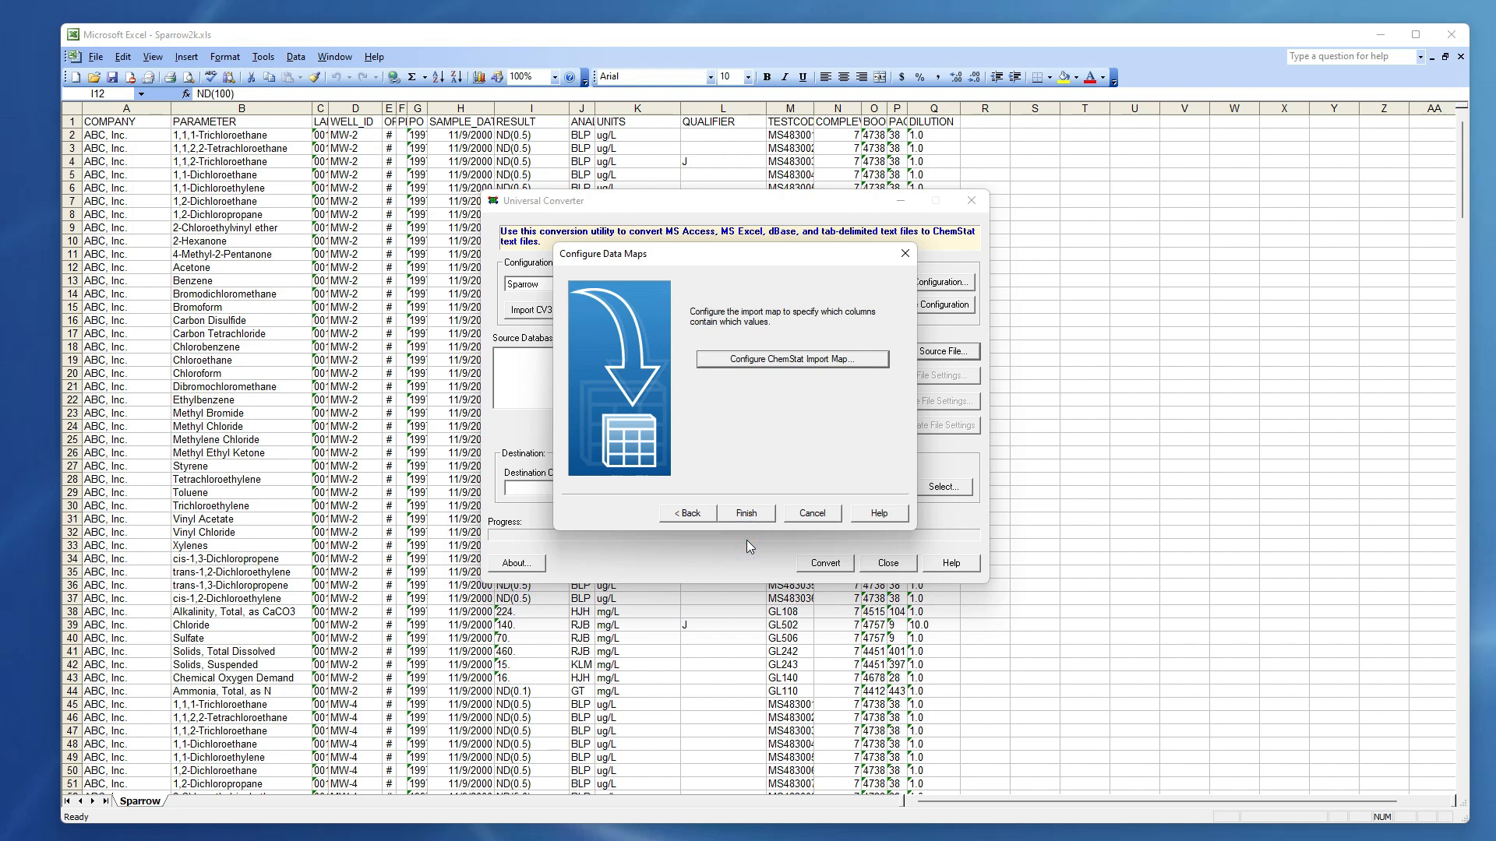
{"action": "left_click", "coordinate": [751, 516]}
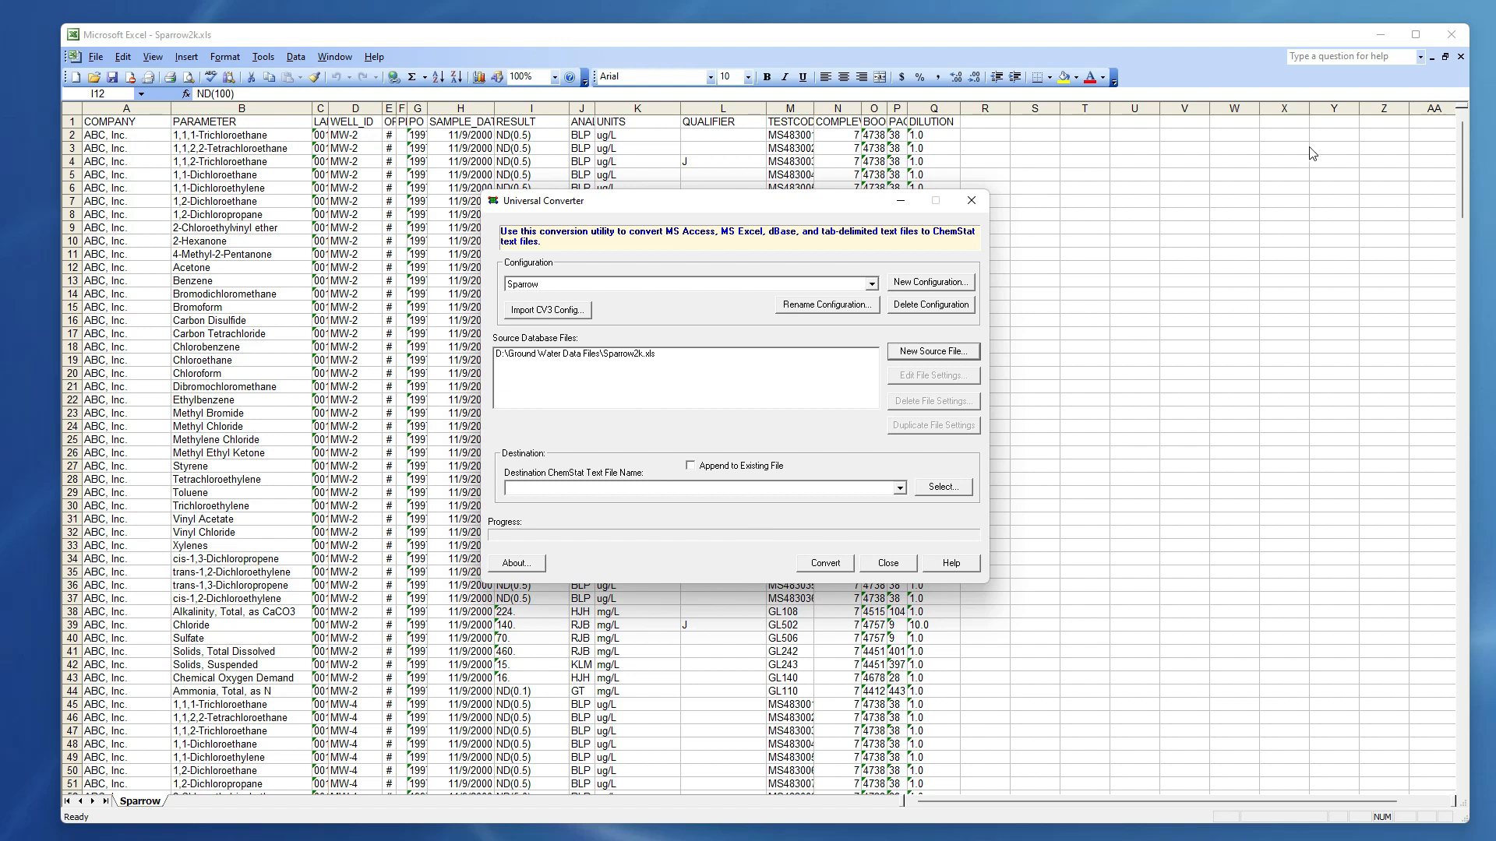
Close the Sparrow2k.xls workbook in Excel and minimize the Excel window
{"action": "left_click", "coordinate": [1461, 56]}
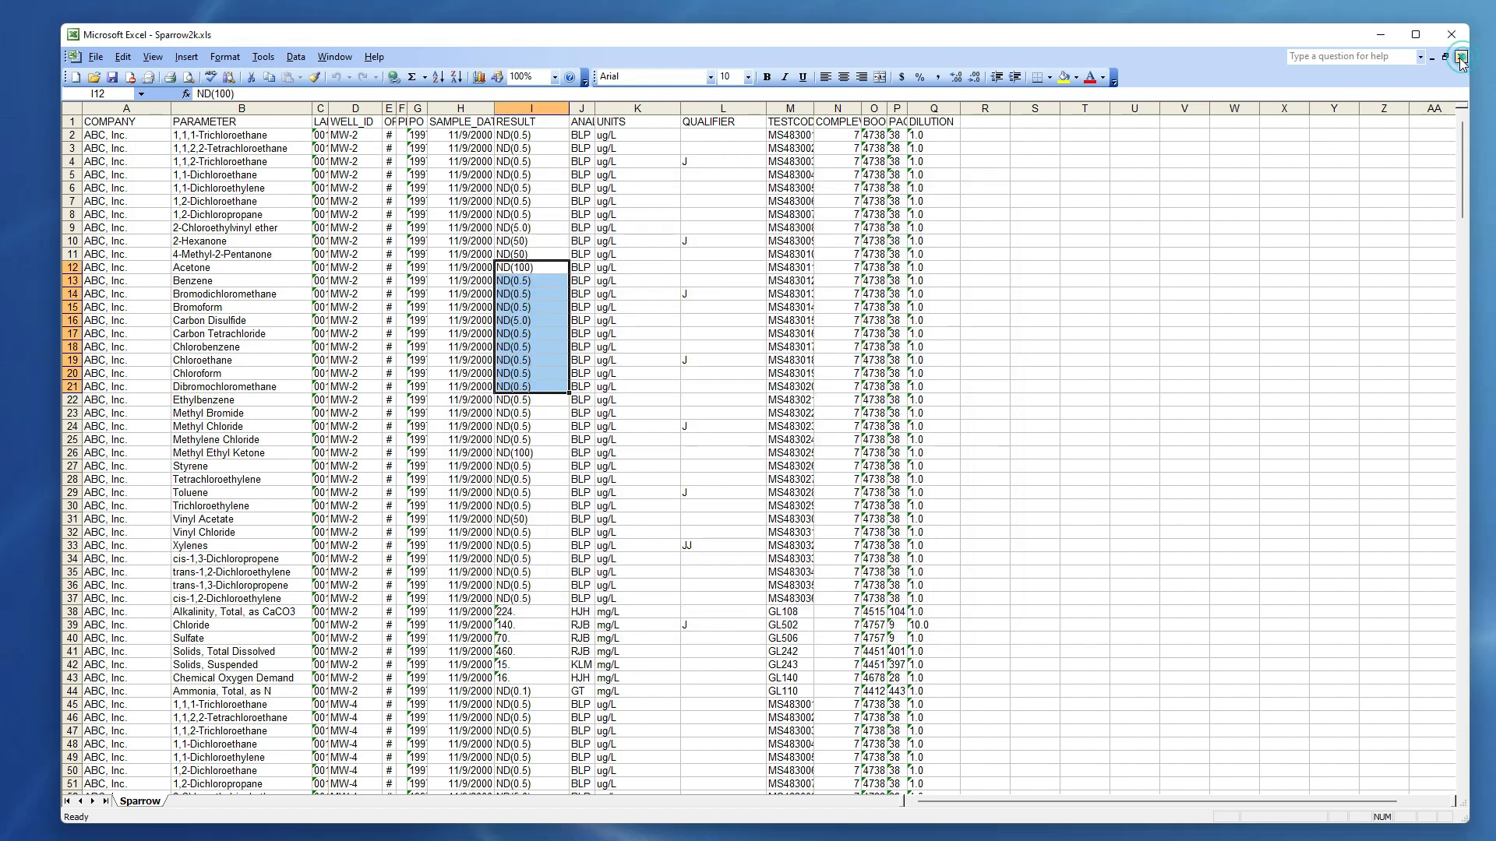
{"action": "left_click", "coordinate": [1460, 56]}
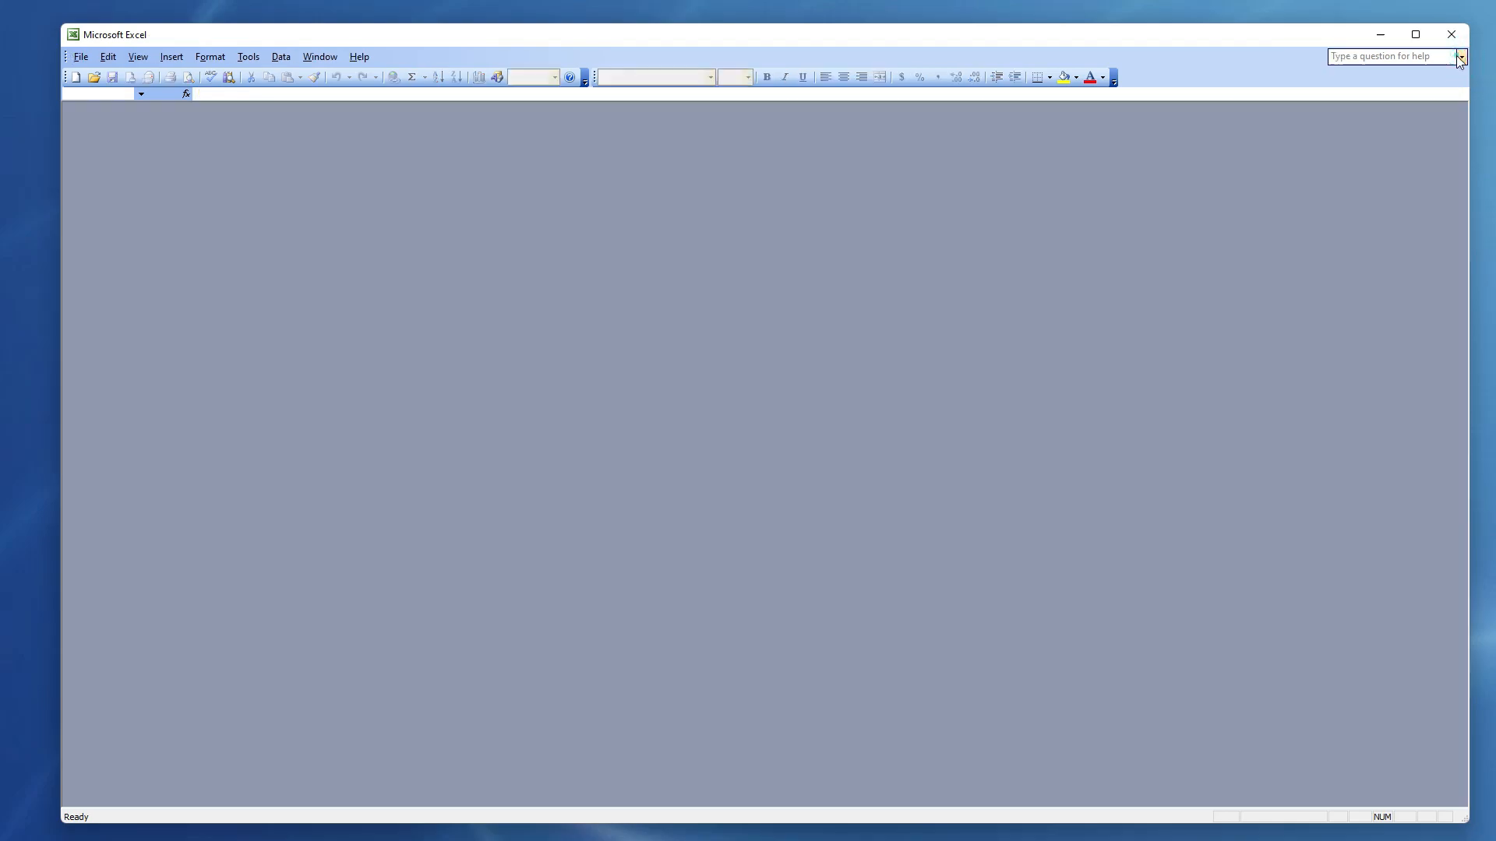
{"action": "left_click", "coordinate": [1381, 38]}
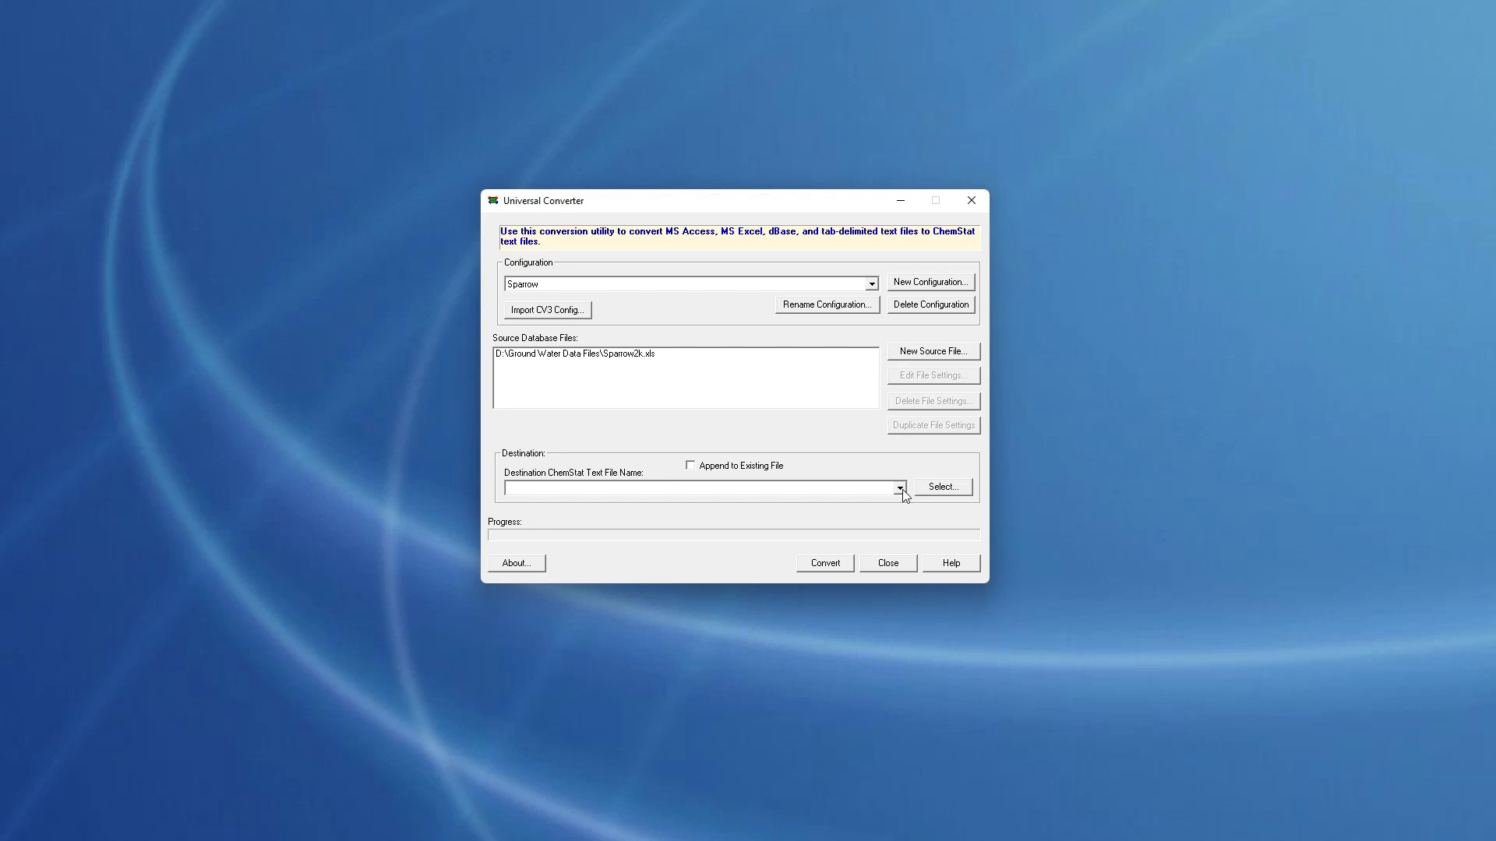
Convert the source file to D:\Ground Water Data Files\ChemStatData.txt and close the Universal Converter
{"action": "left_click", "coordinate": [927, 489]}
{"action": "left_click", "coordinate": [837, 563]}
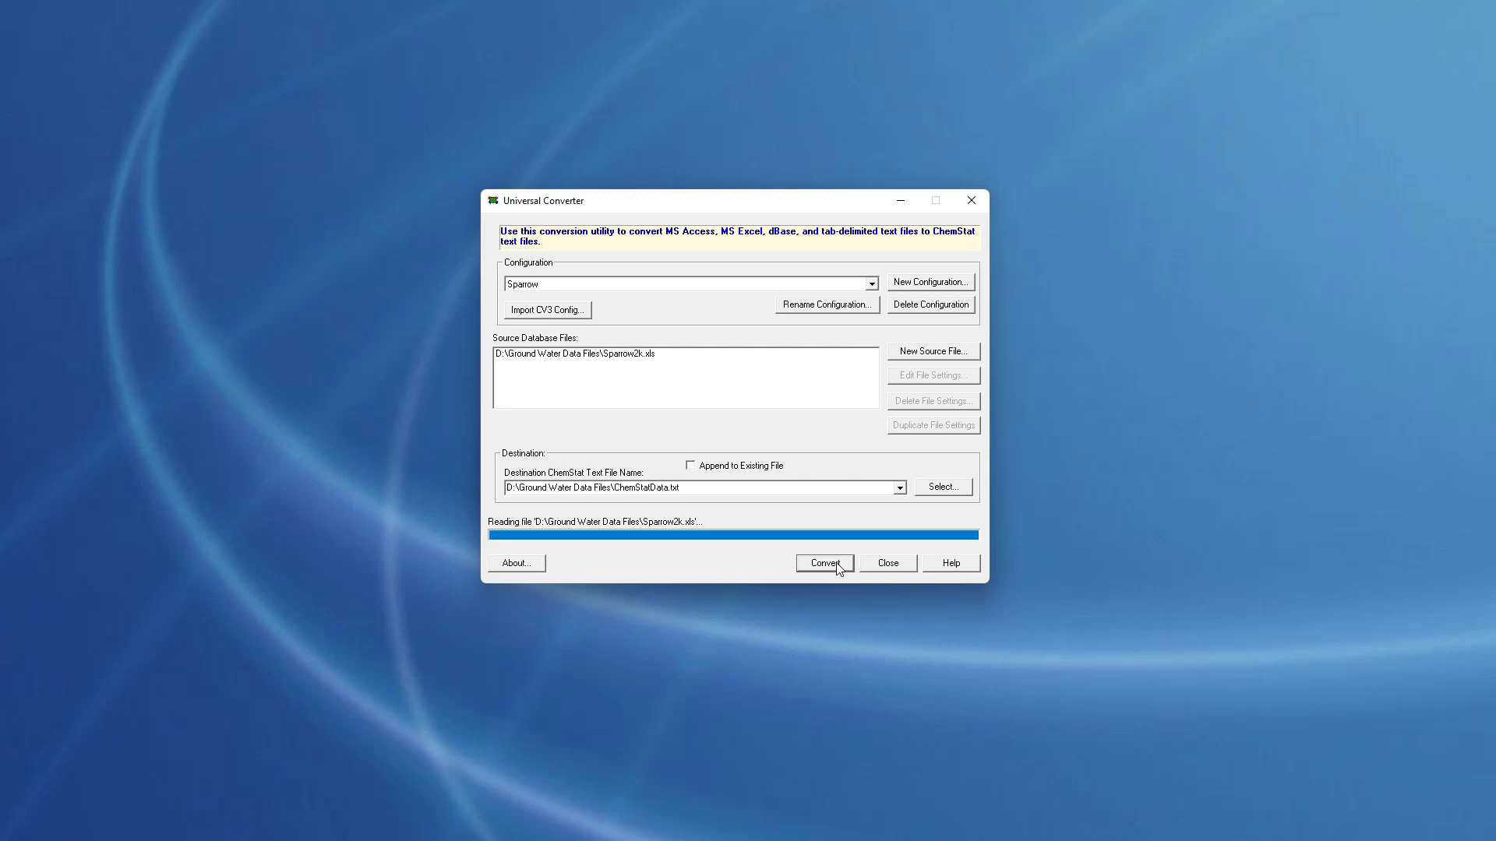
{"action": "left_click", "coordinate": [887, 563]}
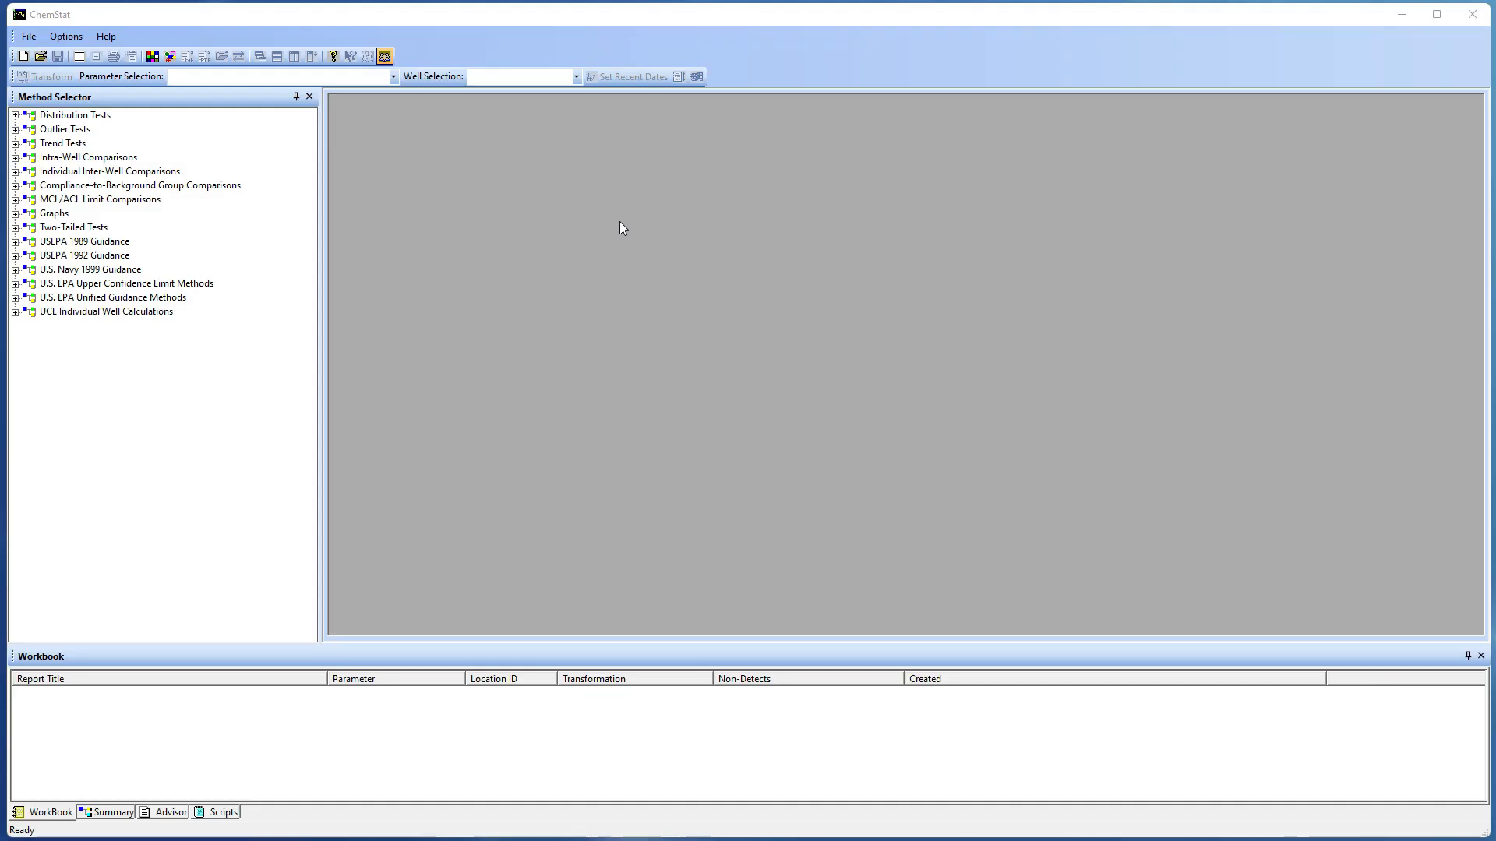
In ChemStat, create a new project from the ChemStat text file ChemStatData.txt, keeping the default filtering settings
{"action": "left_click", "coordinate": [29, 36]}
{"action": "left_click", "coordinate": [66, 37]}
{"action": "left_click", "coordinate": [41, 37]}
{"action": "mouse_move", "coordinate": [48, 54]}
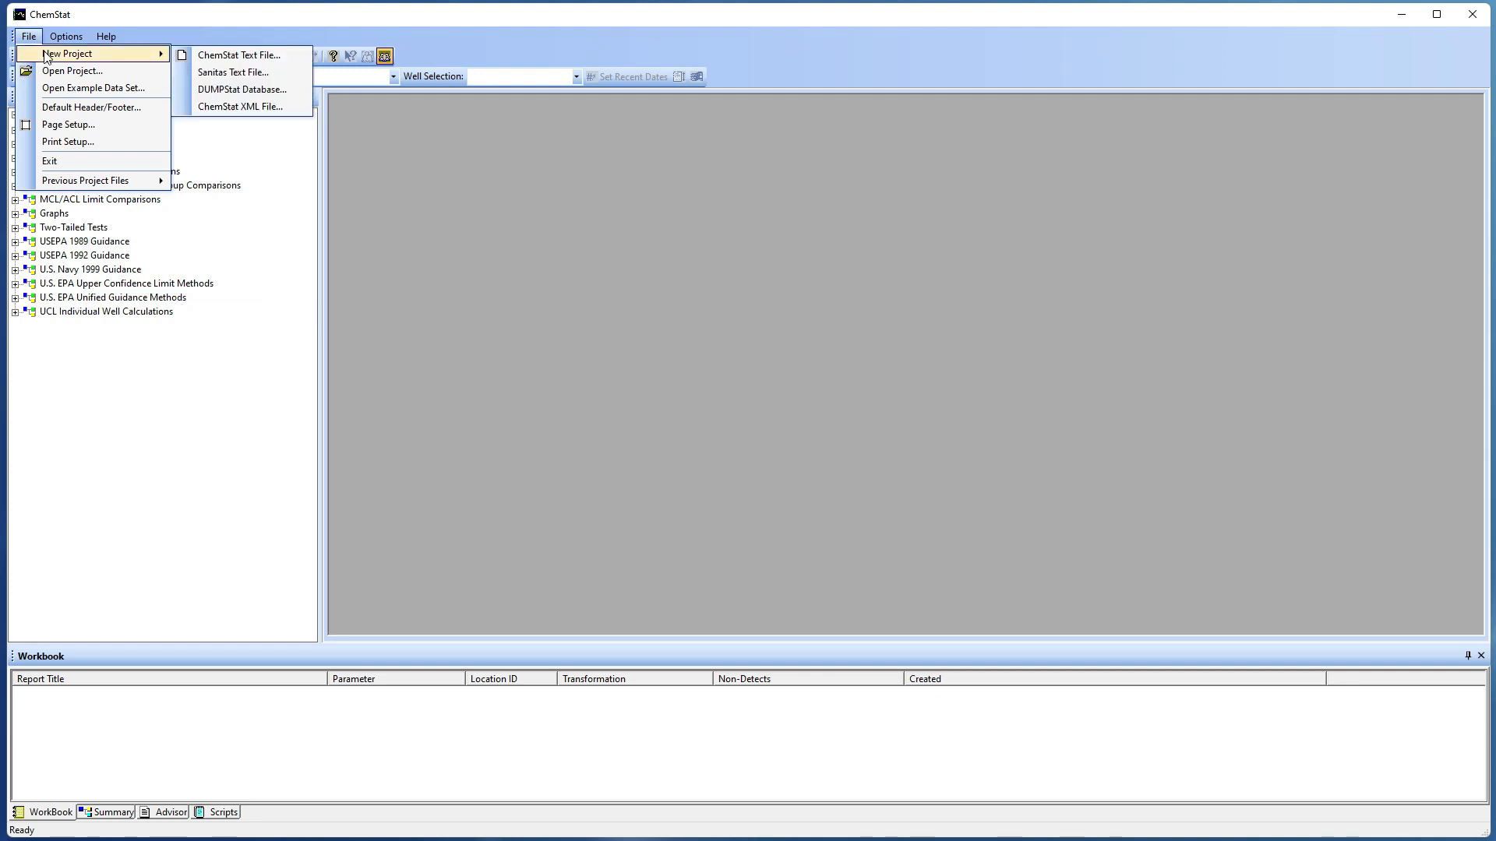
{"action": "left_click", "coordinate": [241, 60]}
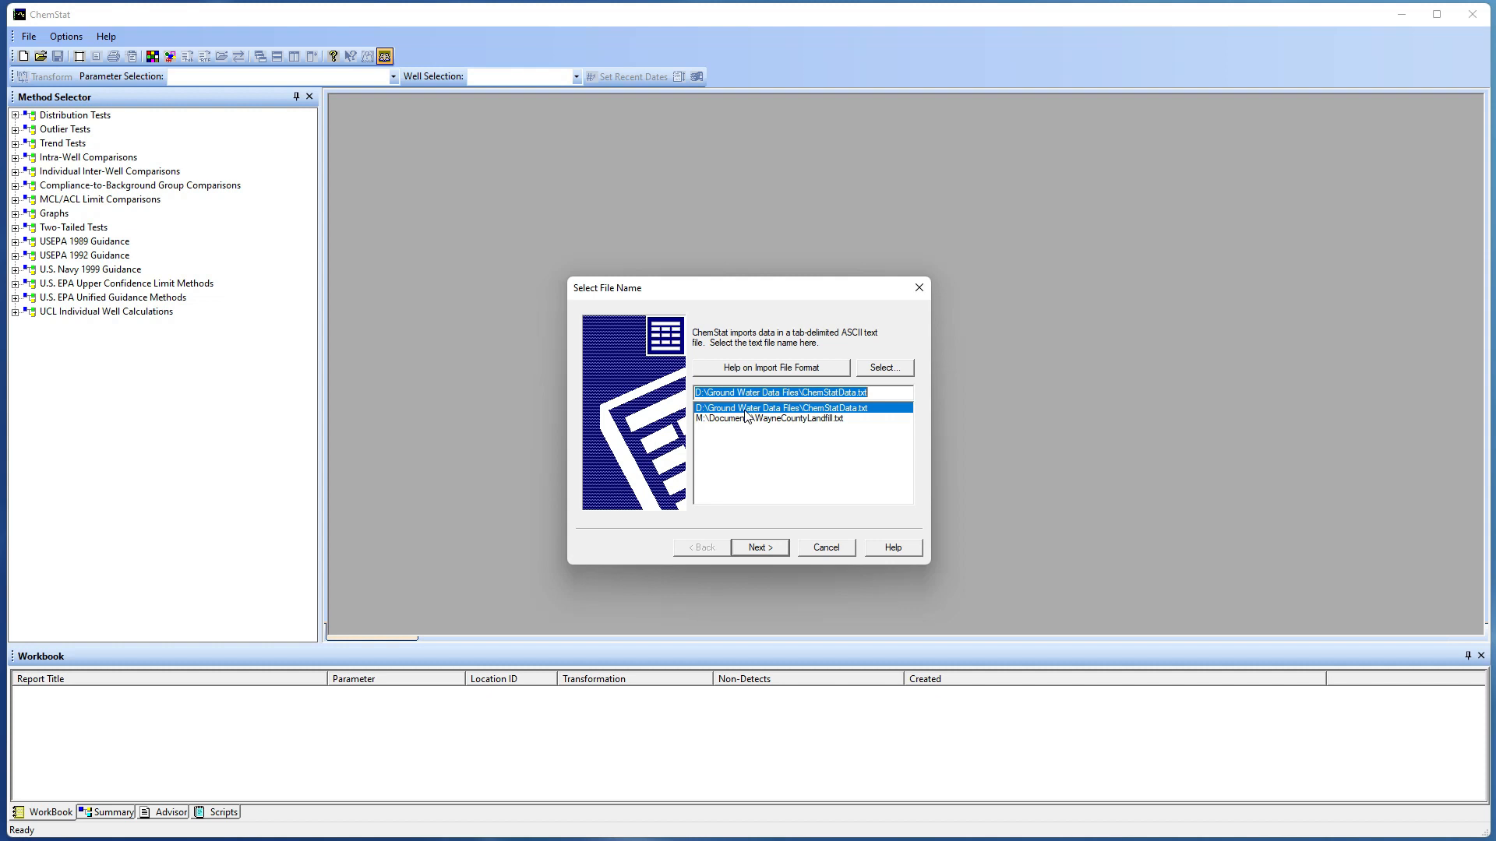
{"action": "left_click", "coordinate": [764, 550]}
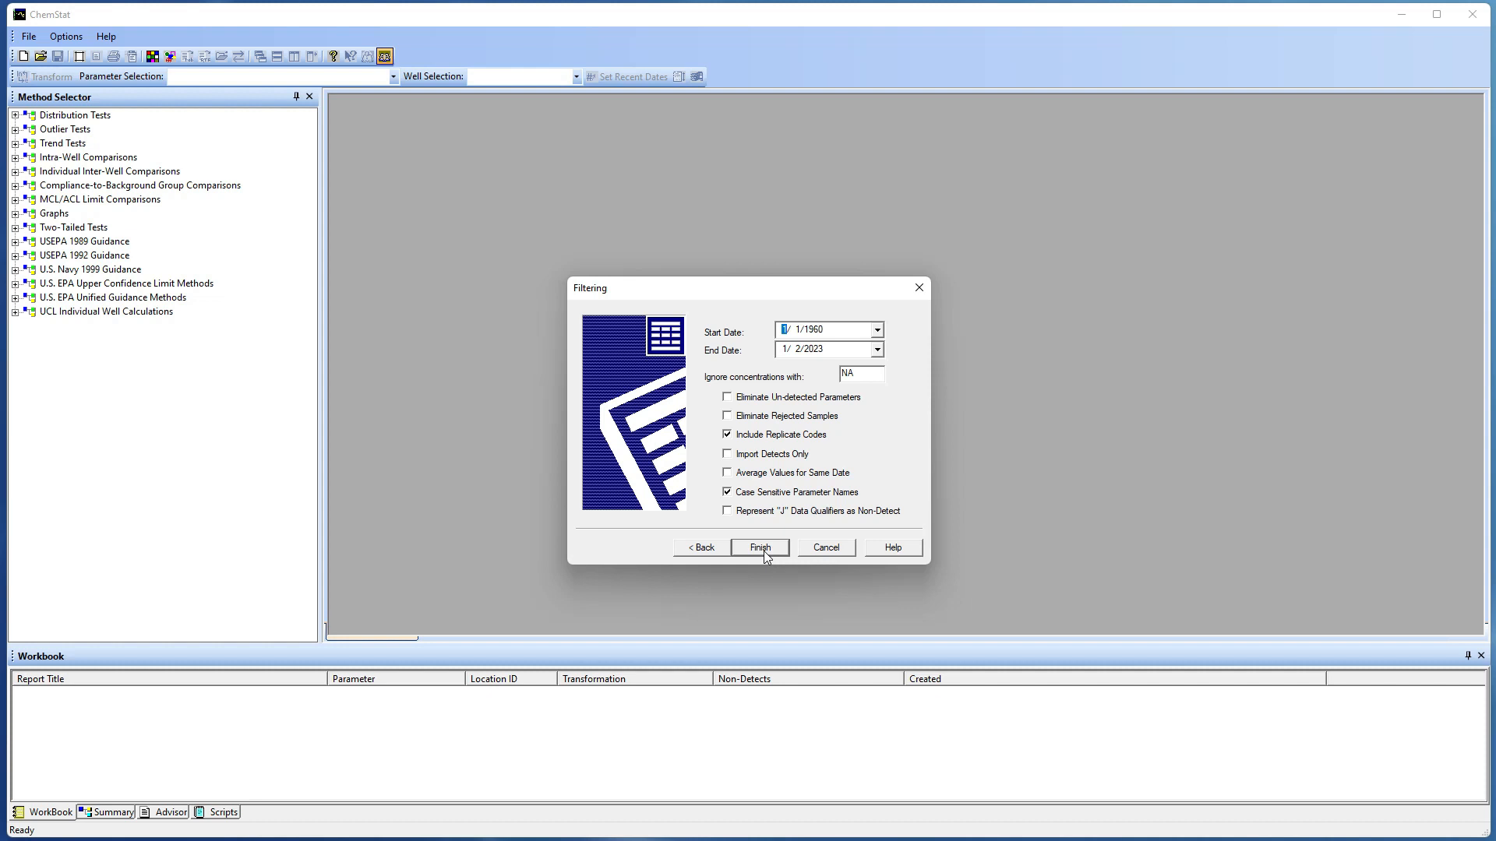
{"action": "left_click", "coordinate": [764, 550]}
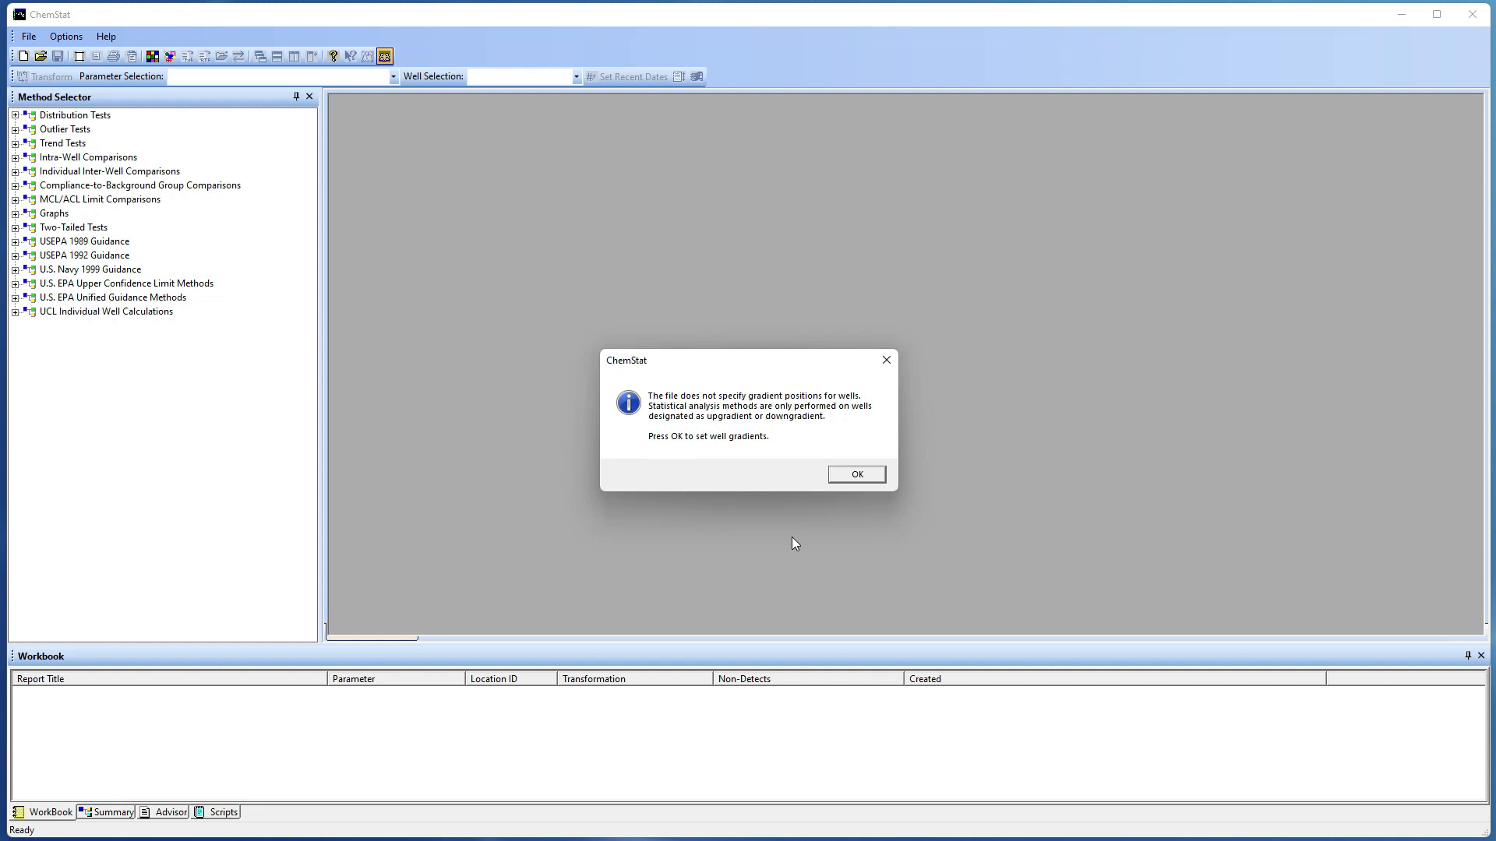
Proceed to the well gradient settings and make wells MW-2, MW-4 and MW-9 compliance locations
{"action": "left_click", "coordinate": [854, 476]}
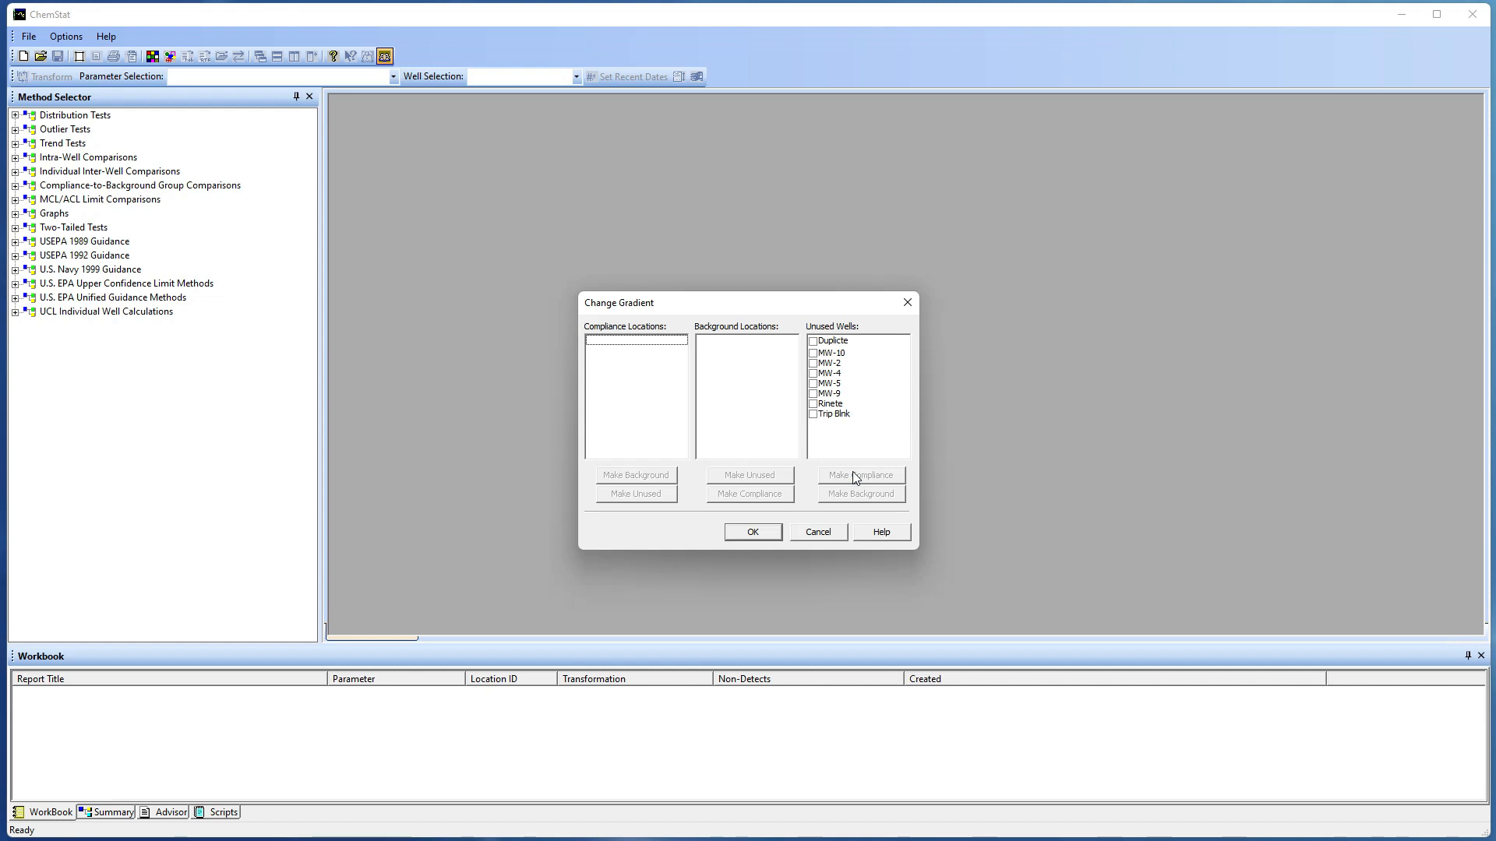
{"action": "left_click", "coordinate": [813, 363]}
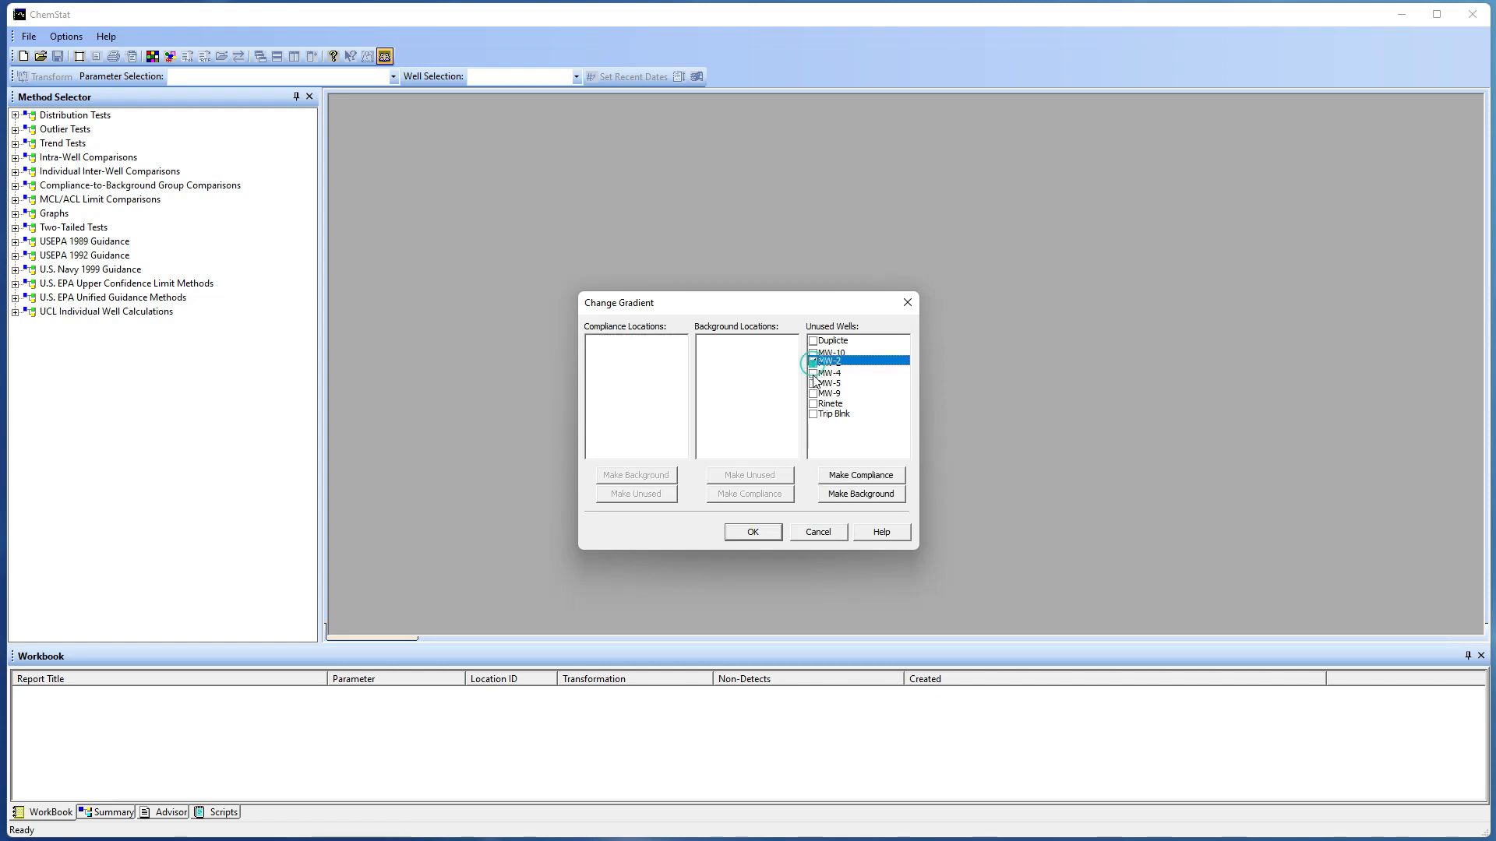
{"action": "left_click", "coordinate": [812, 374]}
{"action": "left_click", "coordinate": [815, 392]}
{"action": "left_click", "coordinate": [853, 475]}
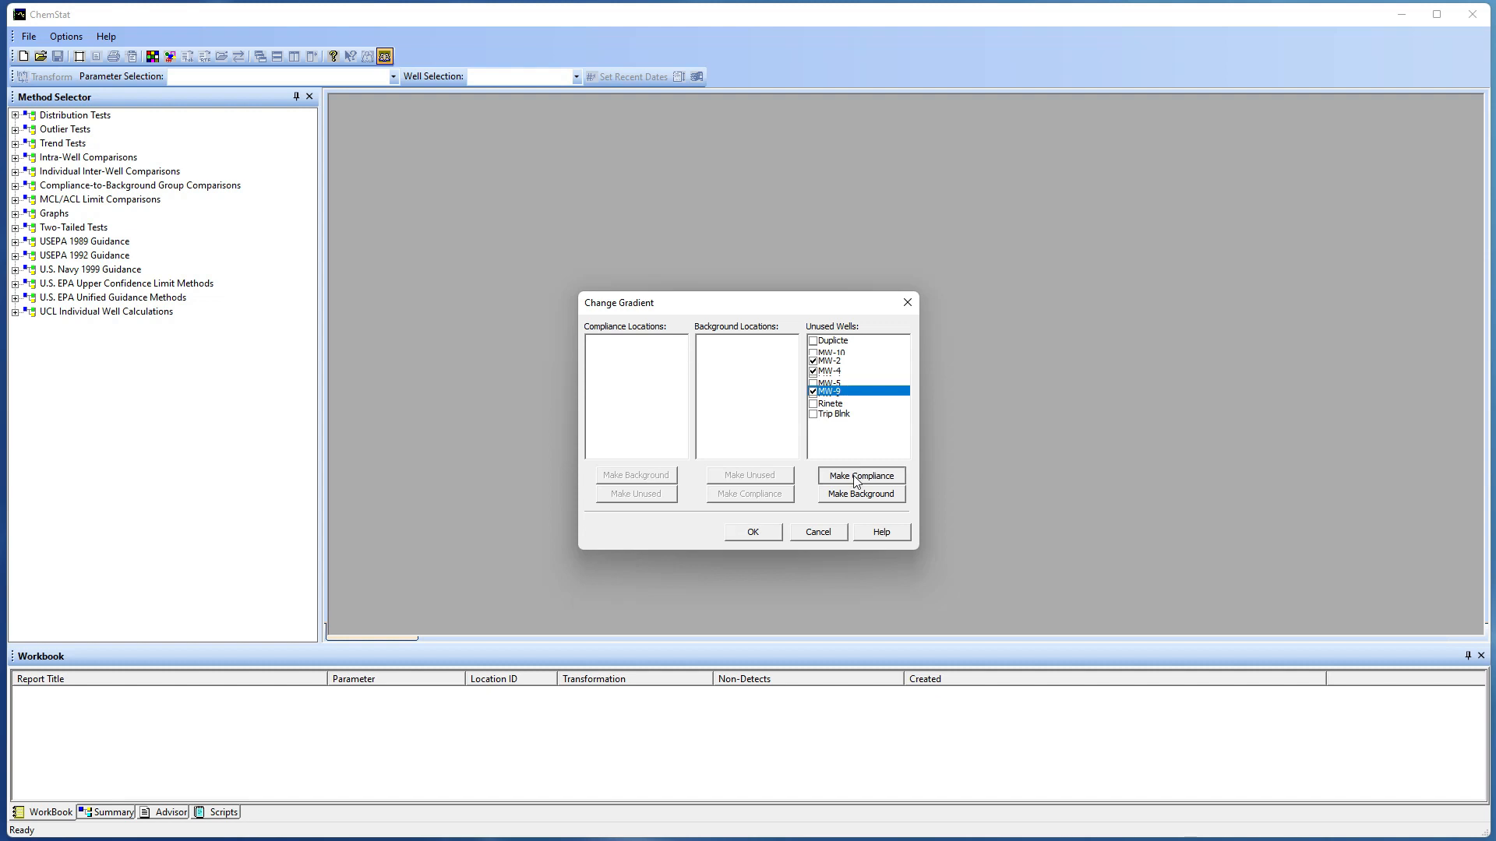
Make wells MW-10 and MW-5 background locations, apply the gradients, and dismiss the automatic statistical analysis
{"action": "left_click", "coordinate": [813, 351]}
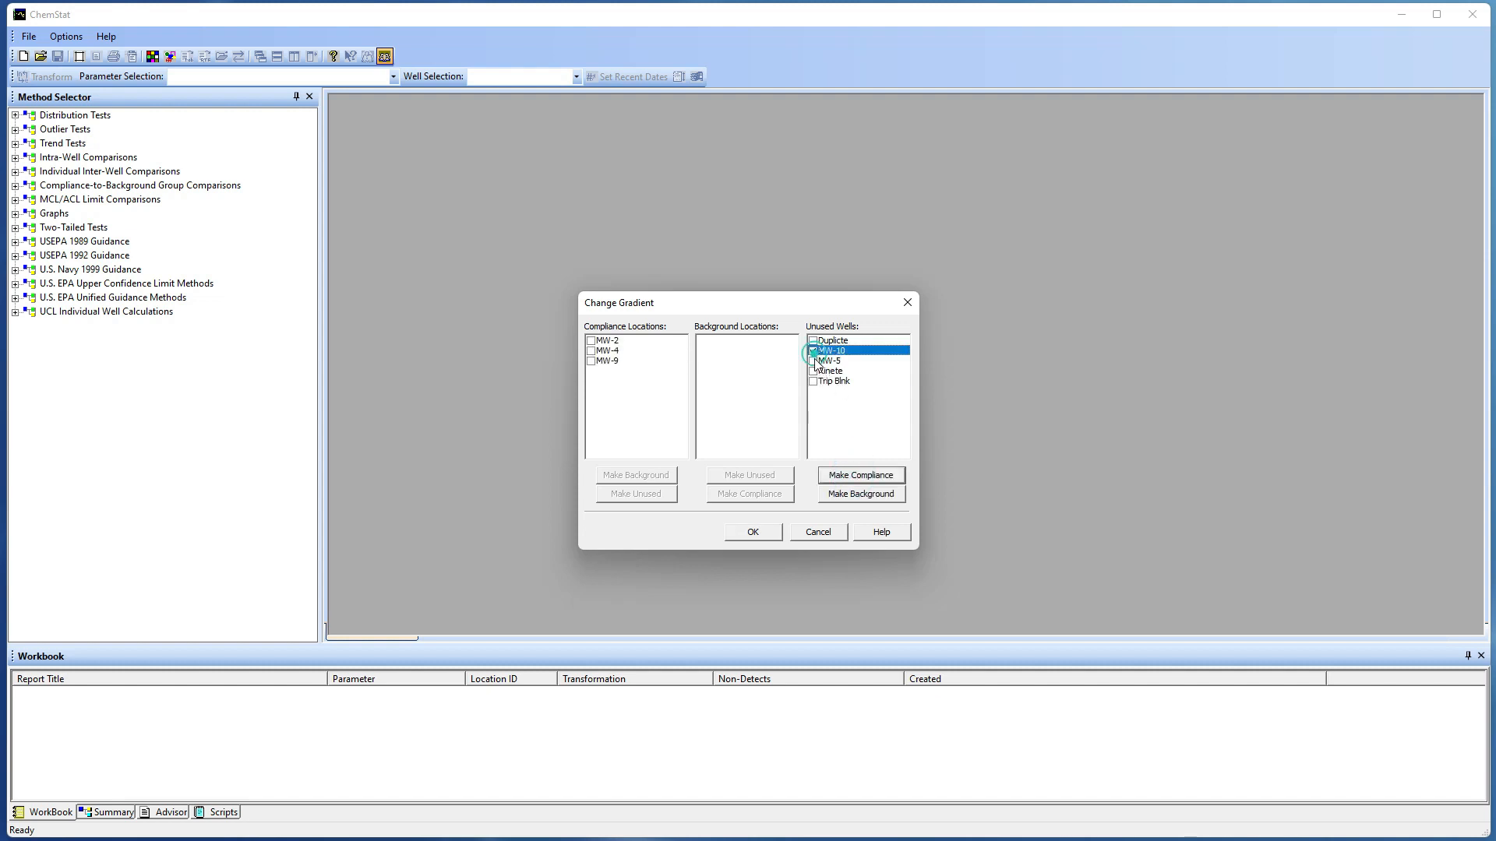
{"action": "left_click", "coordinate": [812, 361]}
{"action": "left_click", "coordinate": [850, 495]}
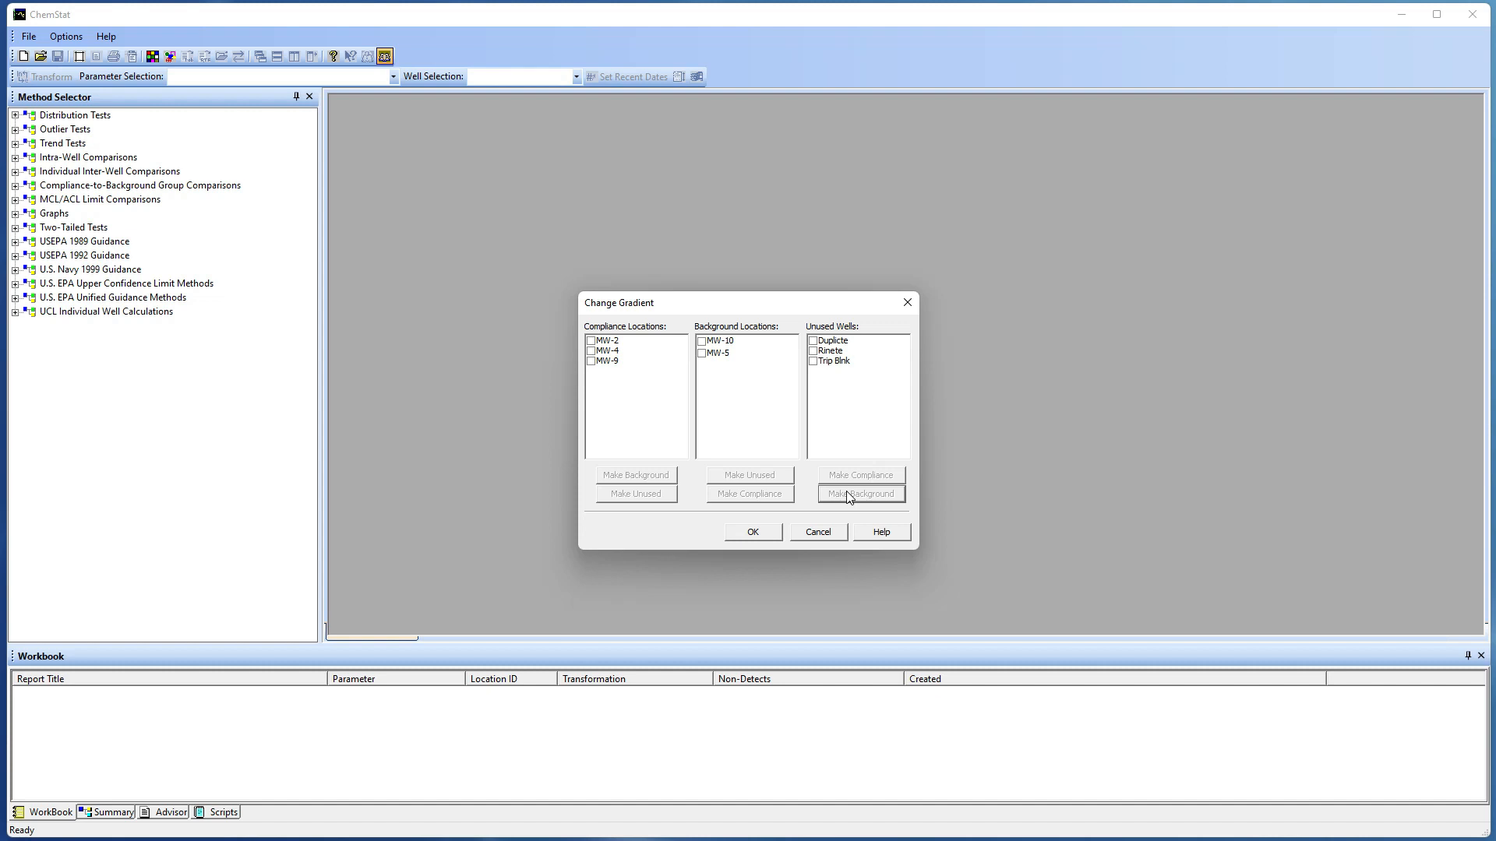
{"action": "left_click", "coordinate": [752, 531]}
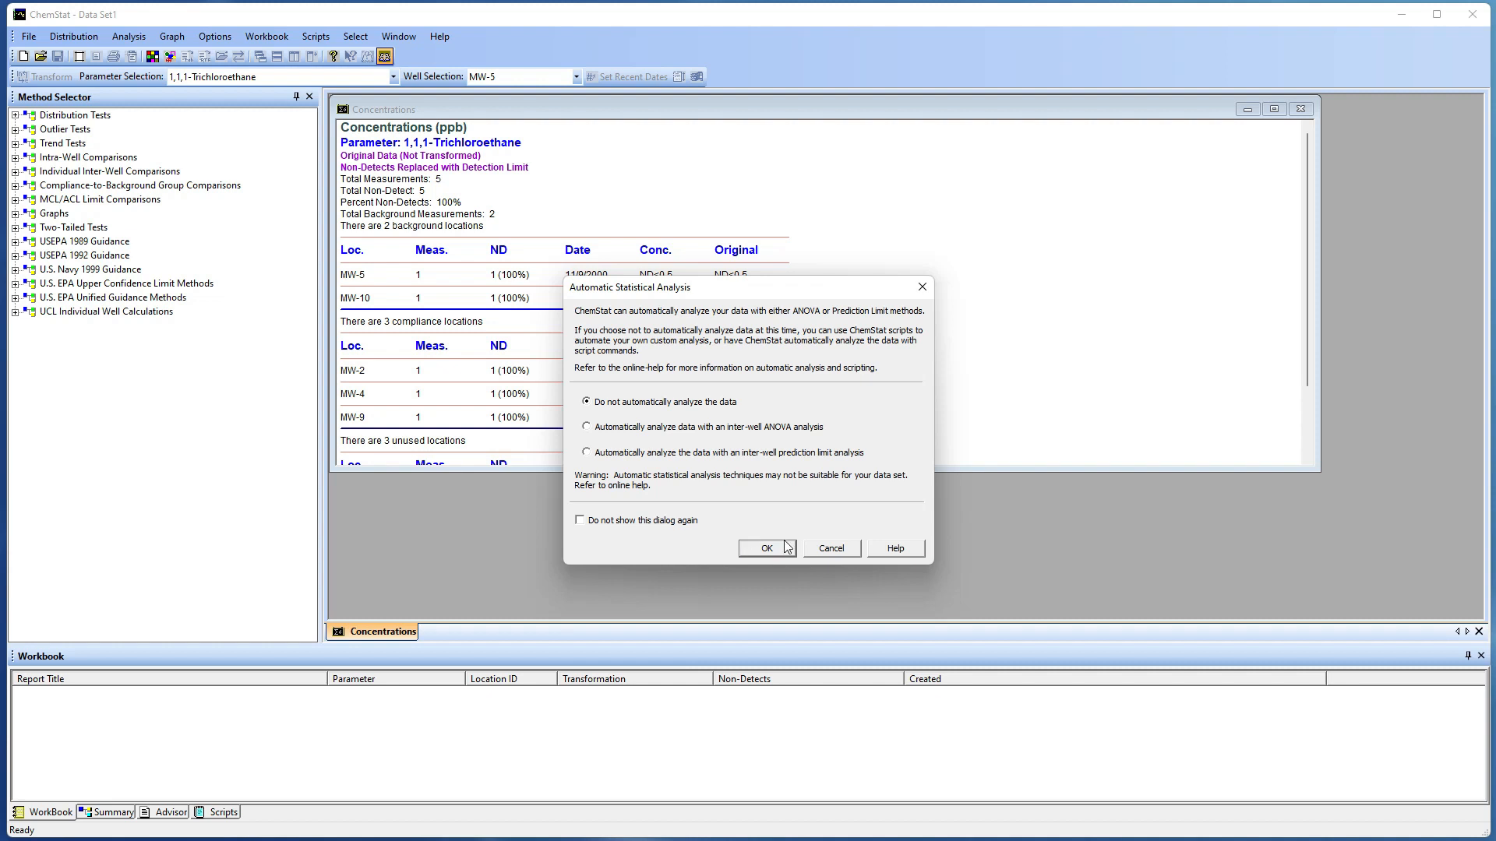
{"action": "left_click", "coordinate": [829, 552]}
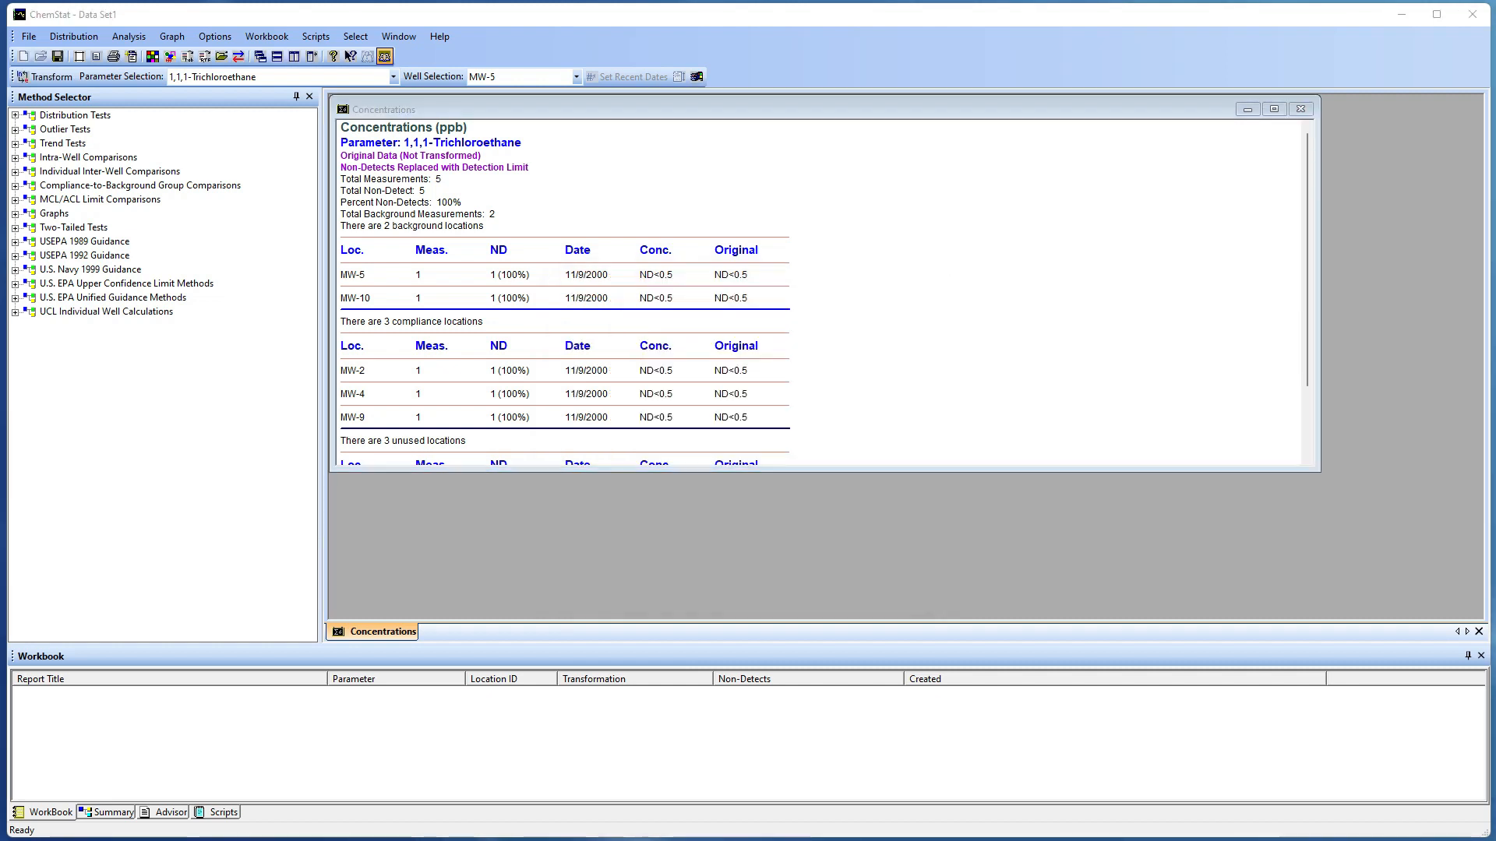